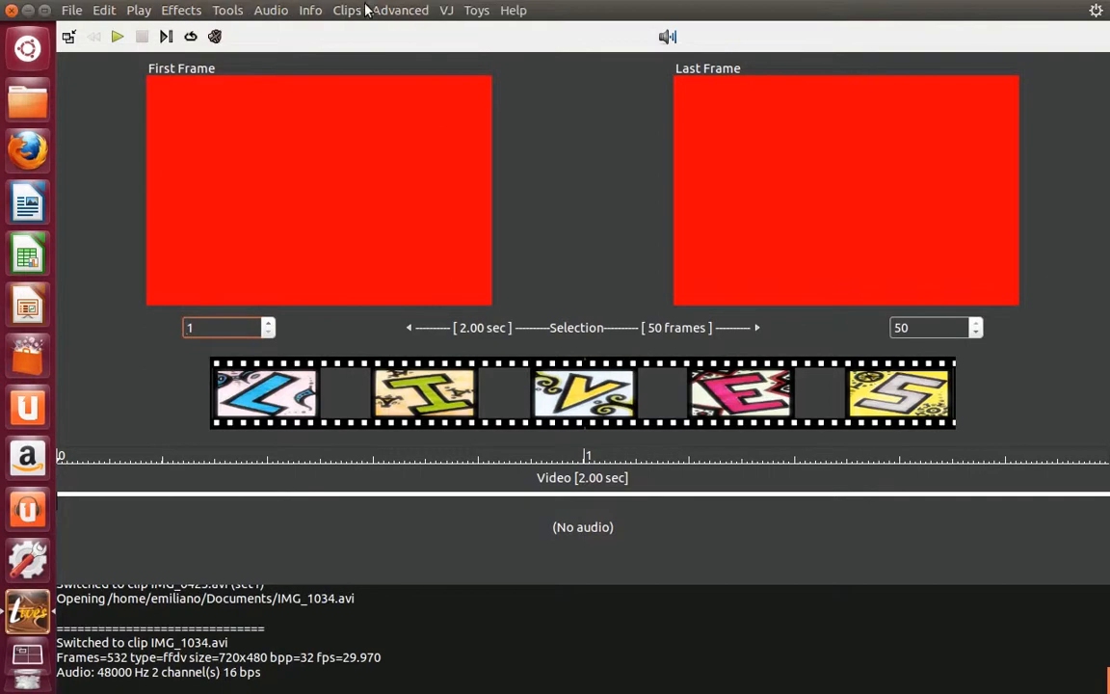
Switch to the seagulls clip and set the last frame of its selection to 40
click(347, 11)
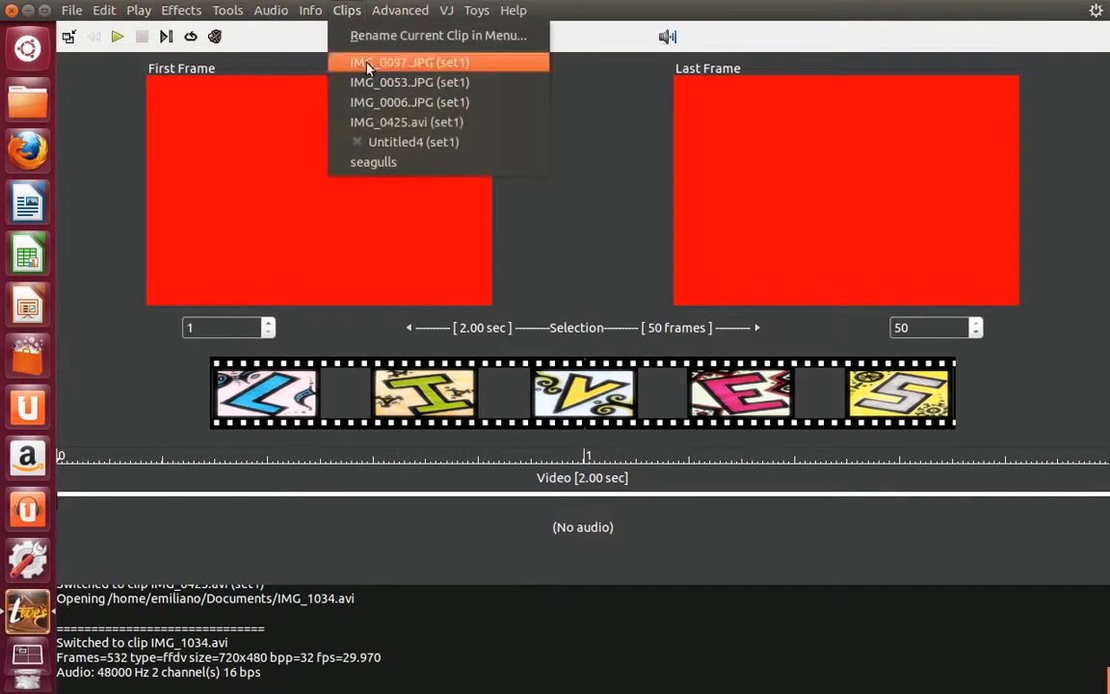
click(389, 163)
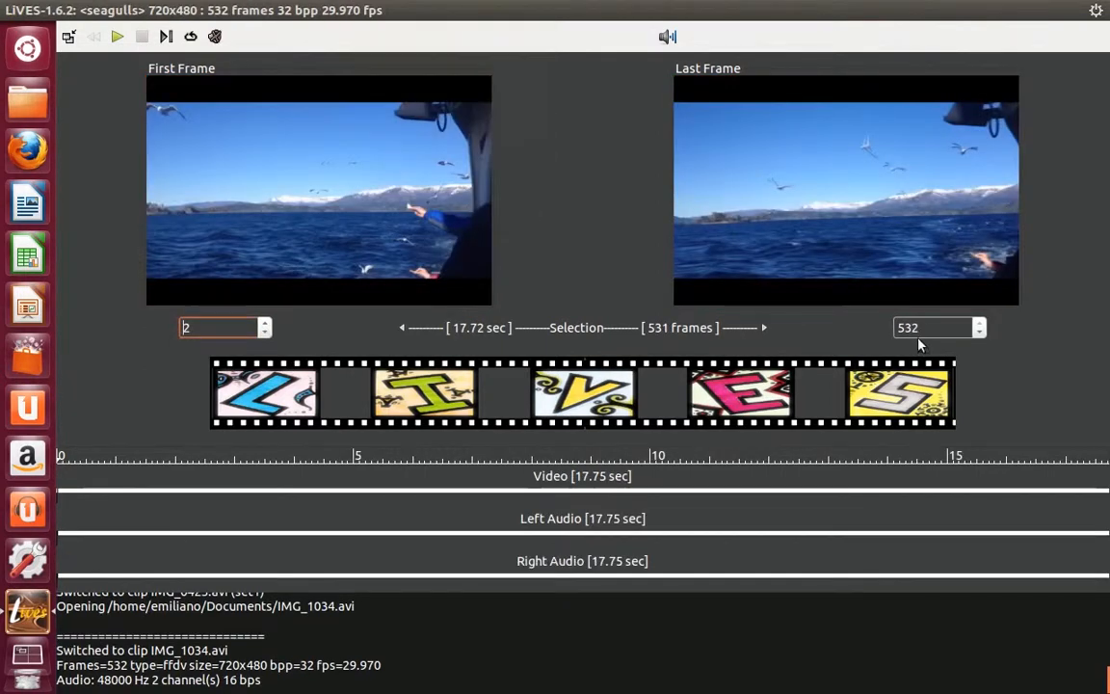
key(Tab)
text(4)
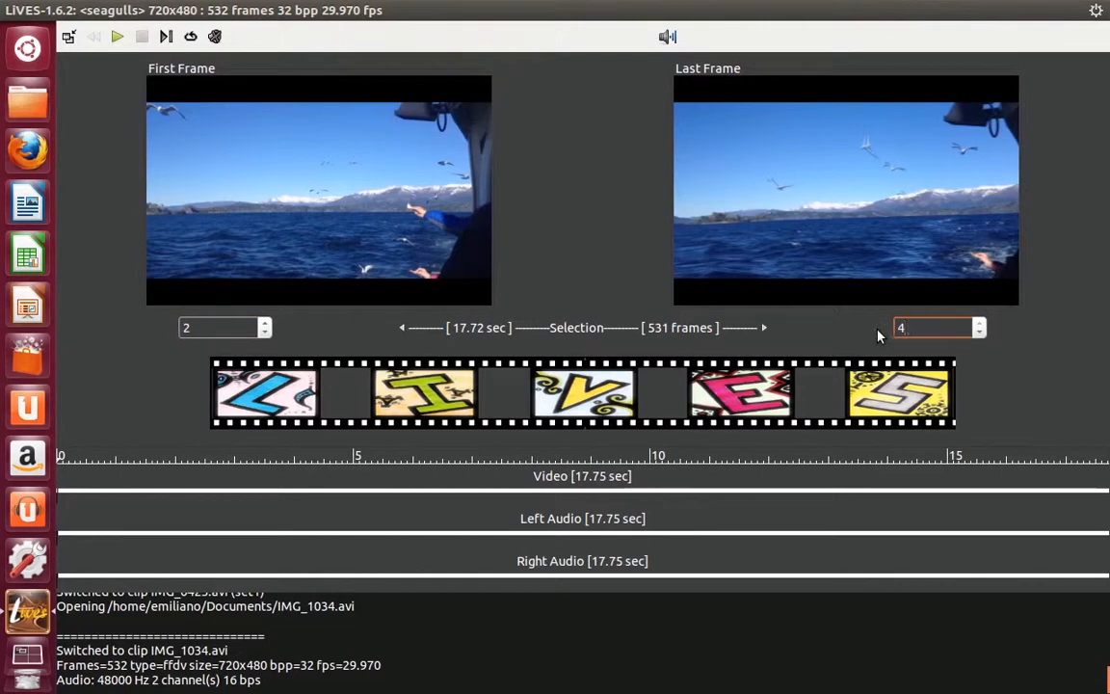
text(0)
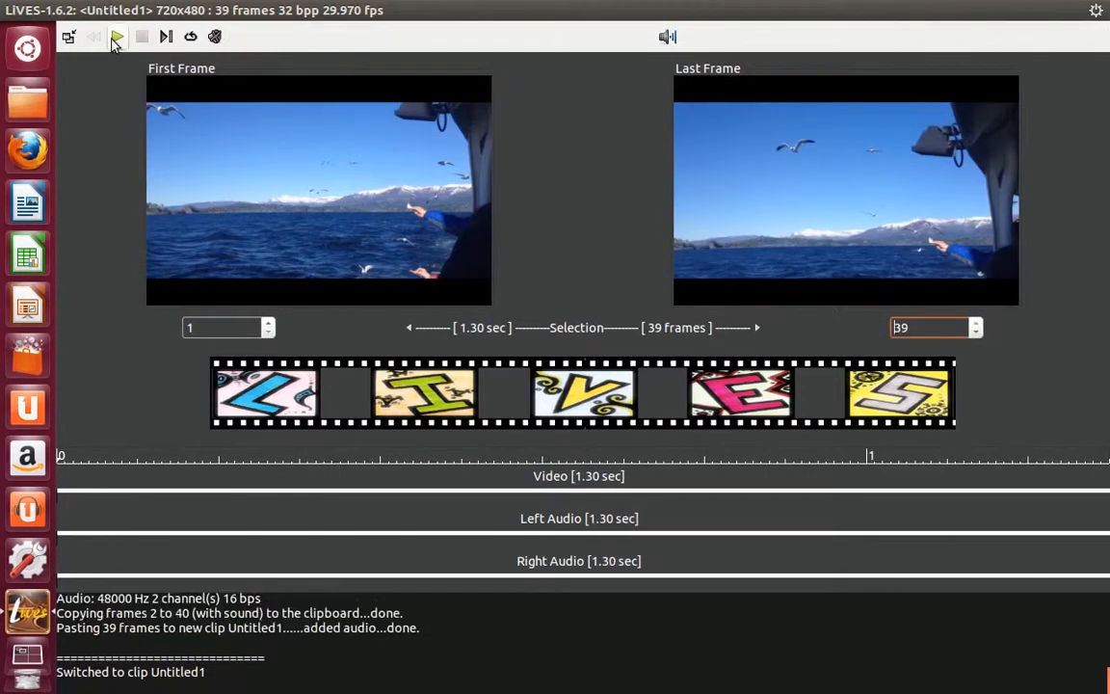
Play the Untitled1 clip and resample its video to 15 frames per second
click(113, 40)
click(115, 37)
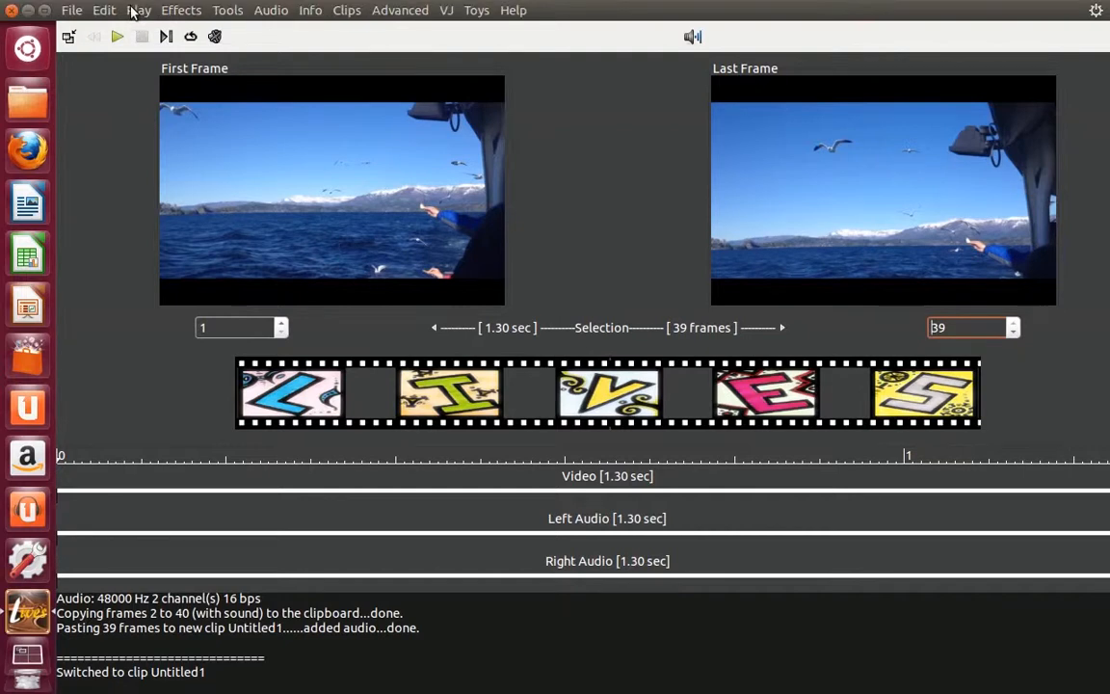
click(220, 11)
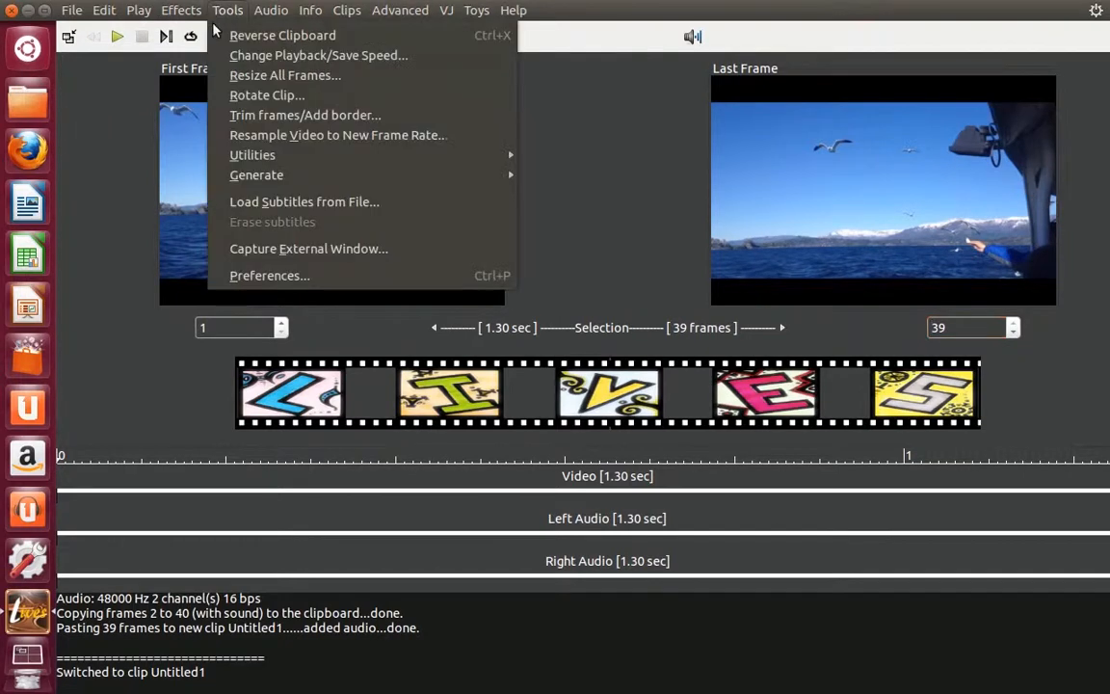
click(216, 138)
text(15)
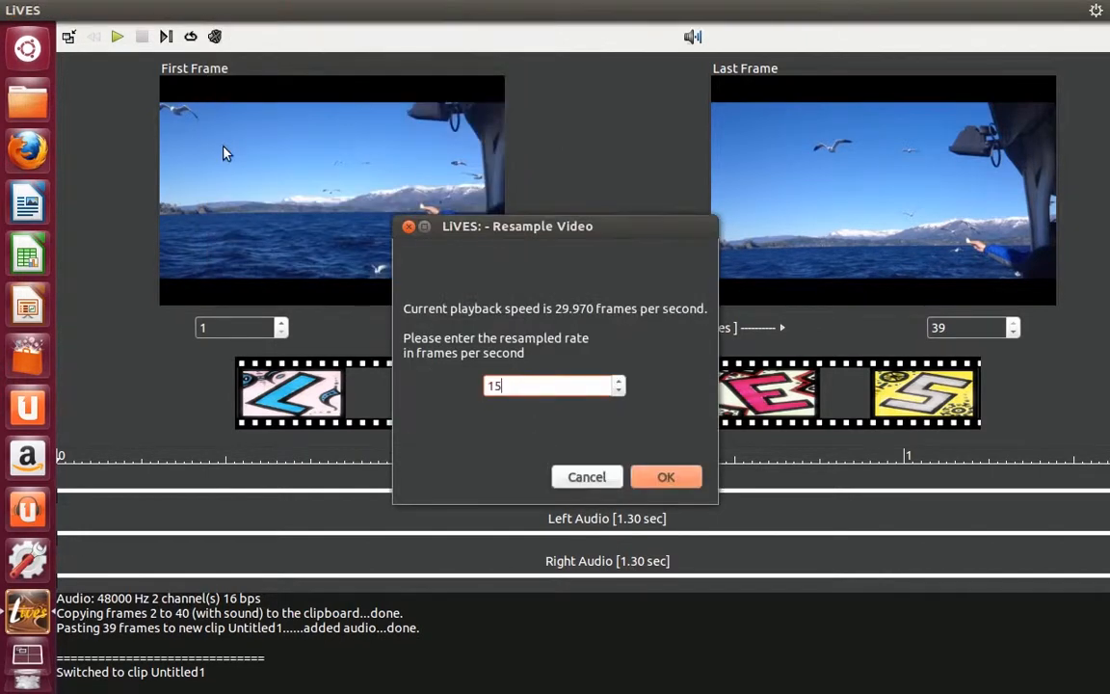
click(667, 475)
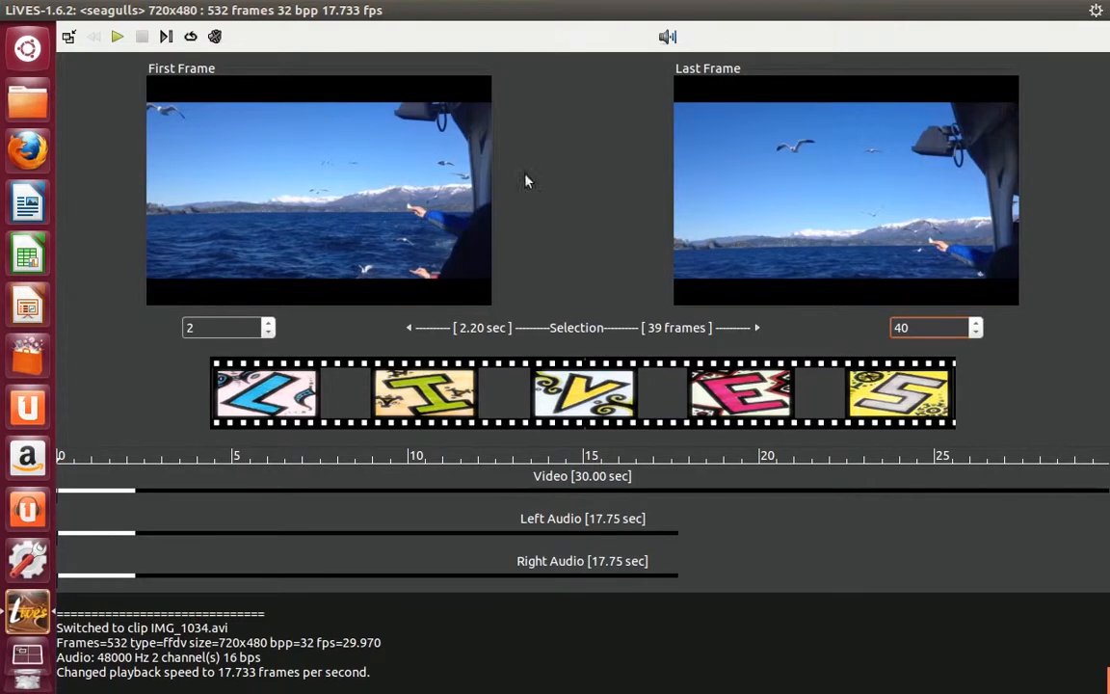
Change the playback speed of the seagulls clip to 15 frames per second without changing the audio speed
click(222, 14)
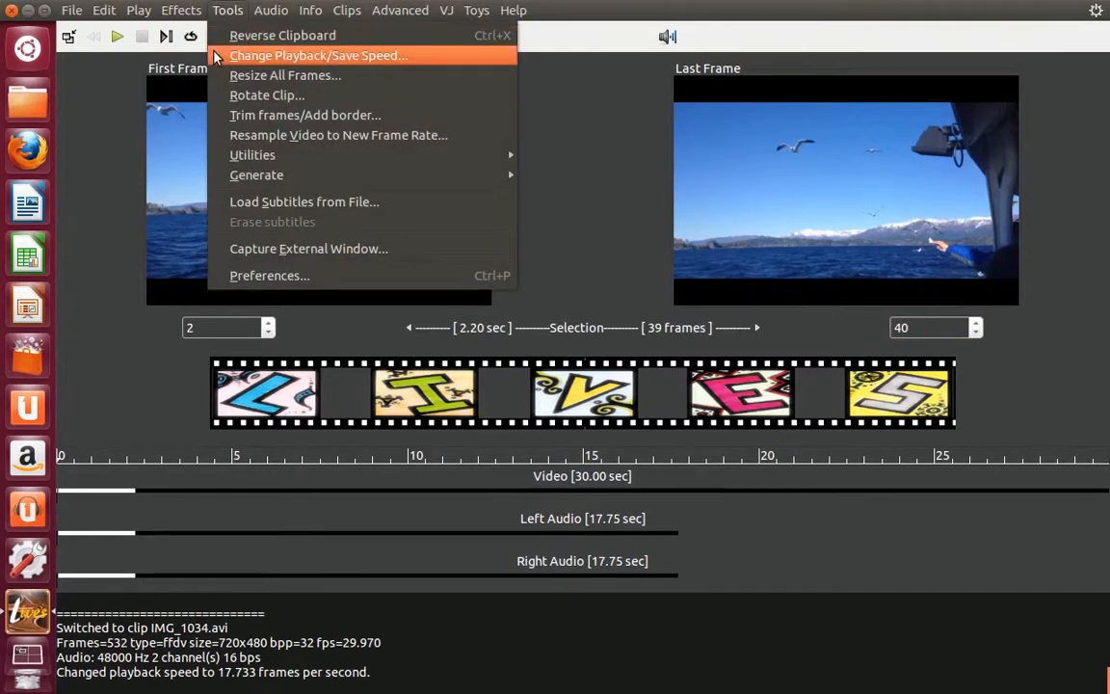
click(216, 56)
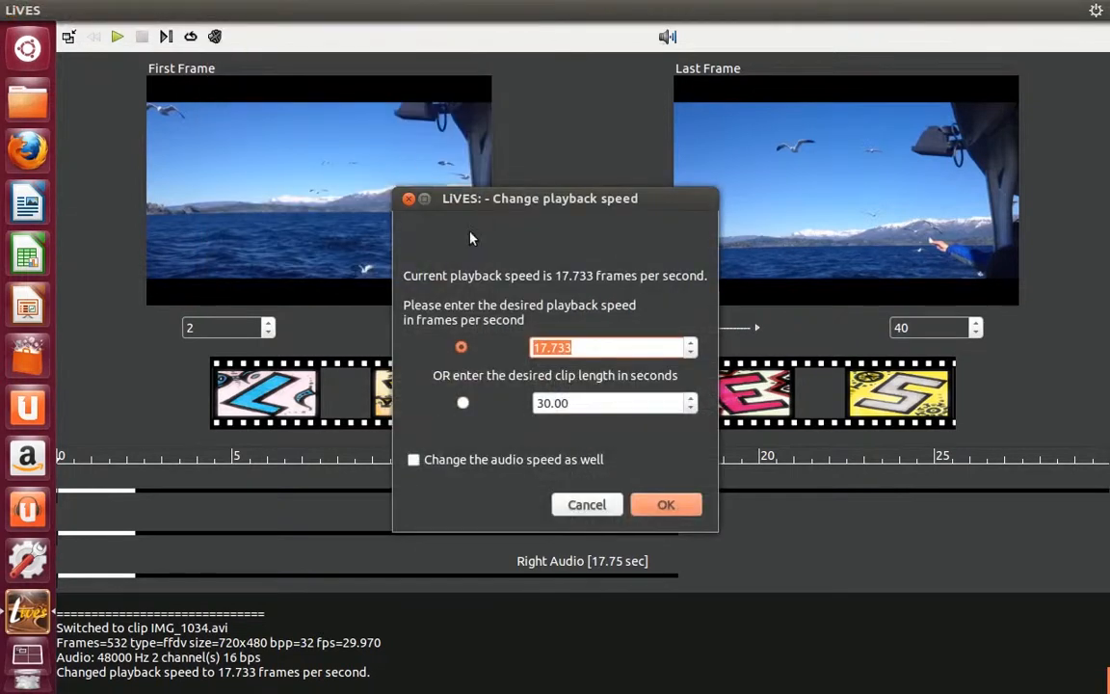
text(15)
click(661, 503)
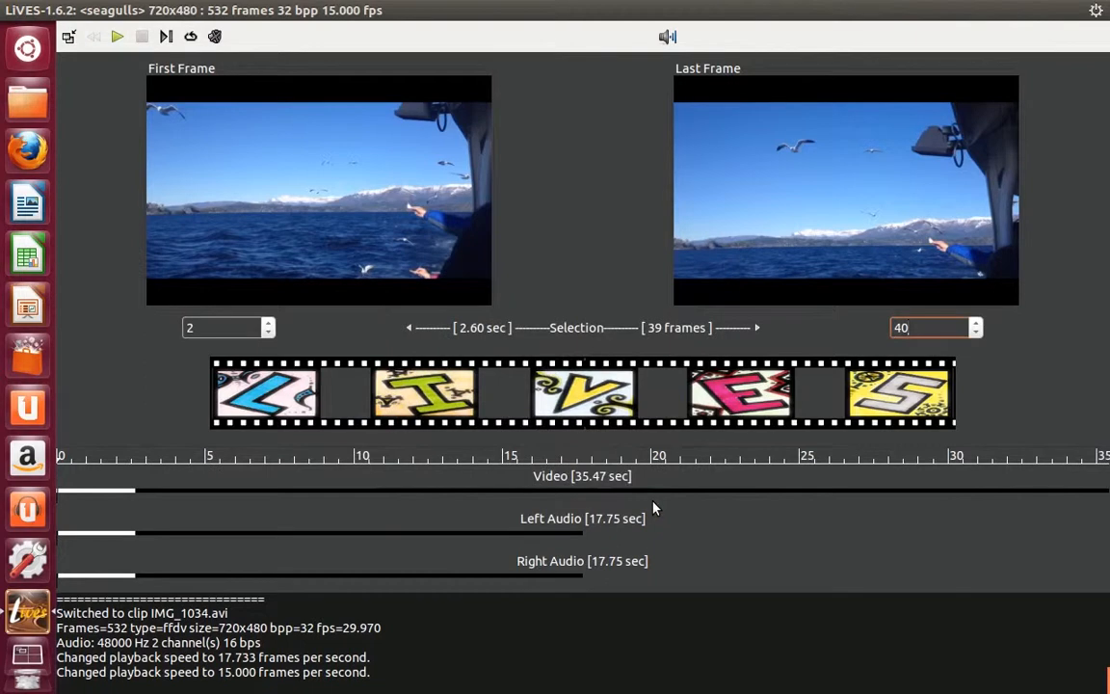
Change the playback speed by setting the clip length to 40 seconds, and undo that speed change
mouse_move(285, 18)
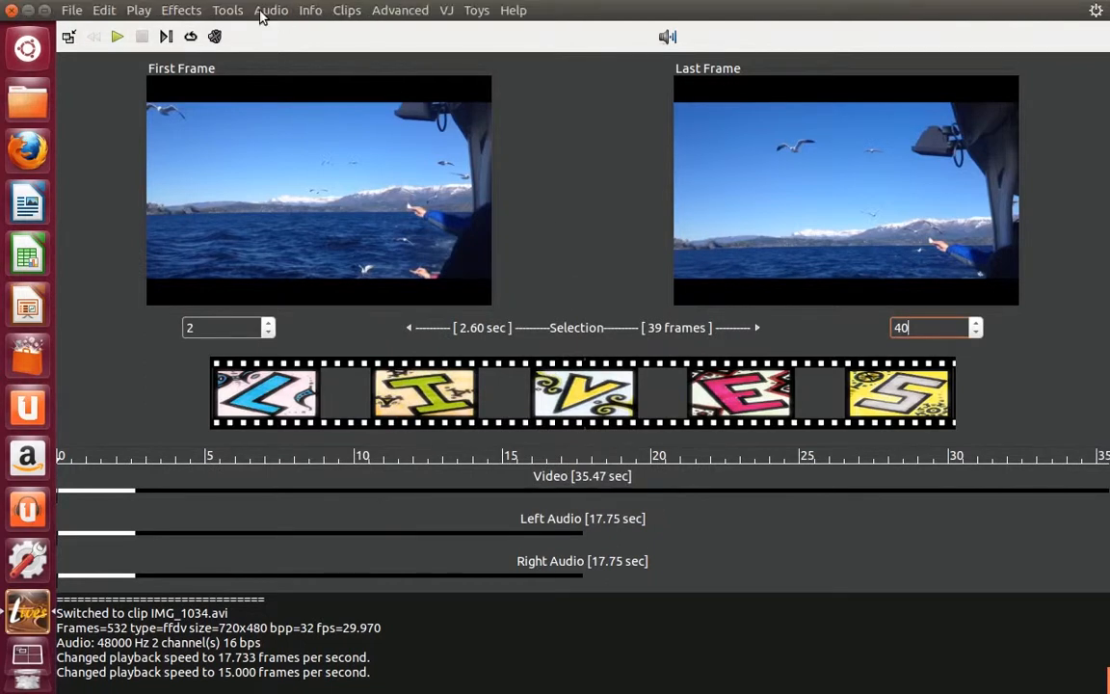
click(228, 11)
click(251, 55)
drag(664, 403, 518, 405)
text(40)
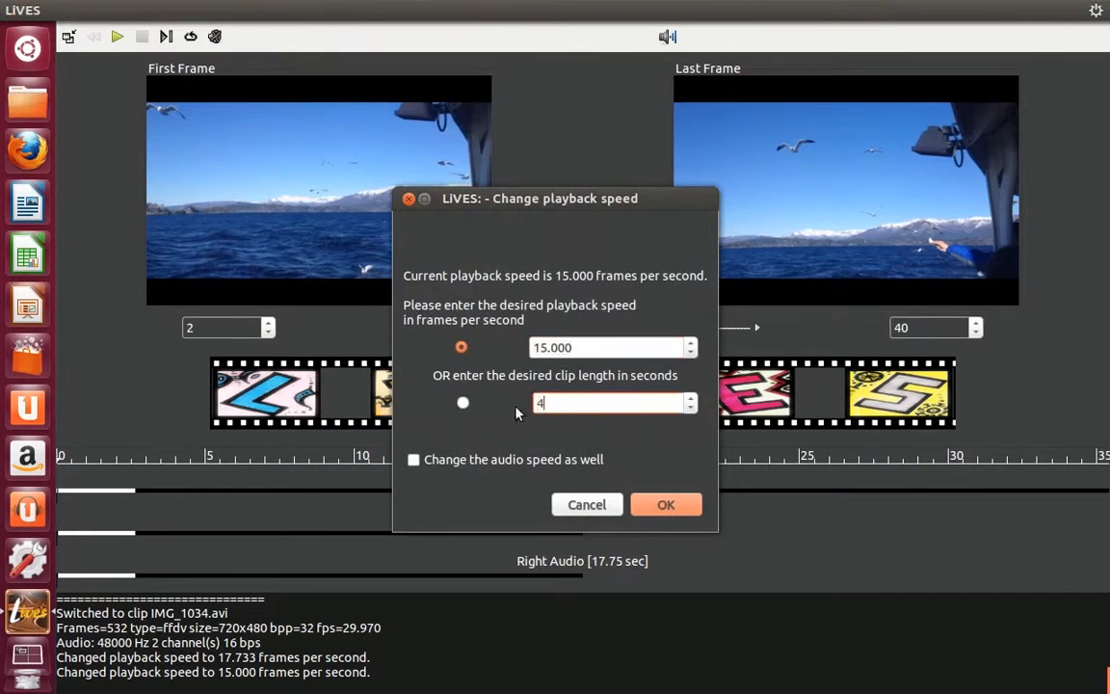
click(462, 403)
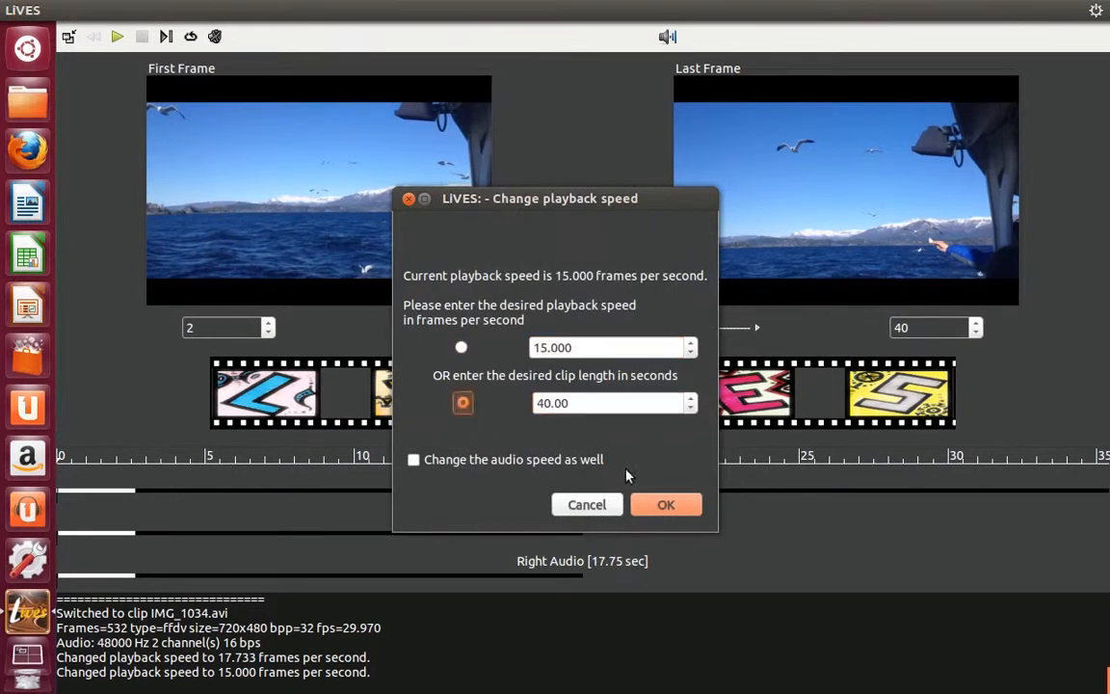
click(664, 505)
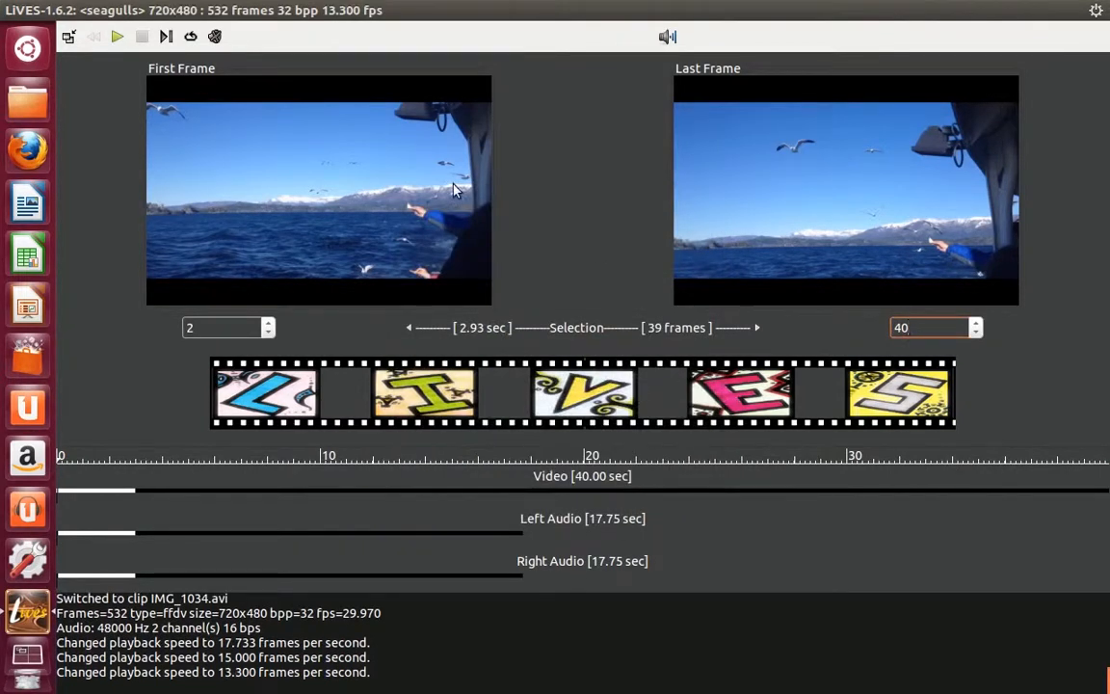
click(97, 12)
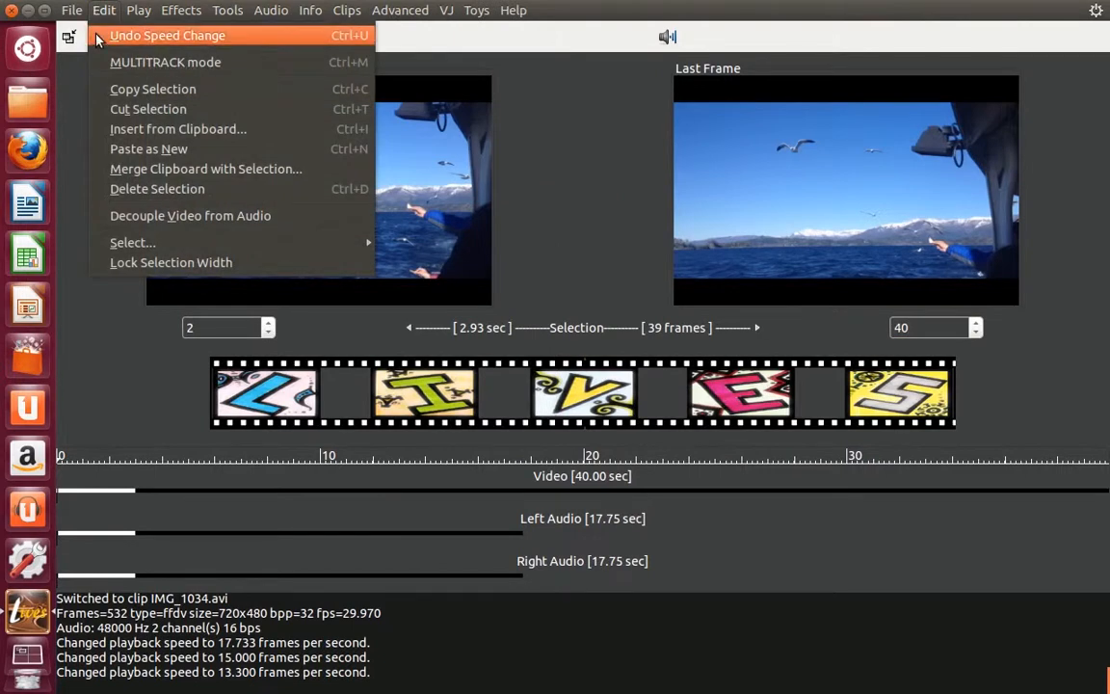
click(97, 37)
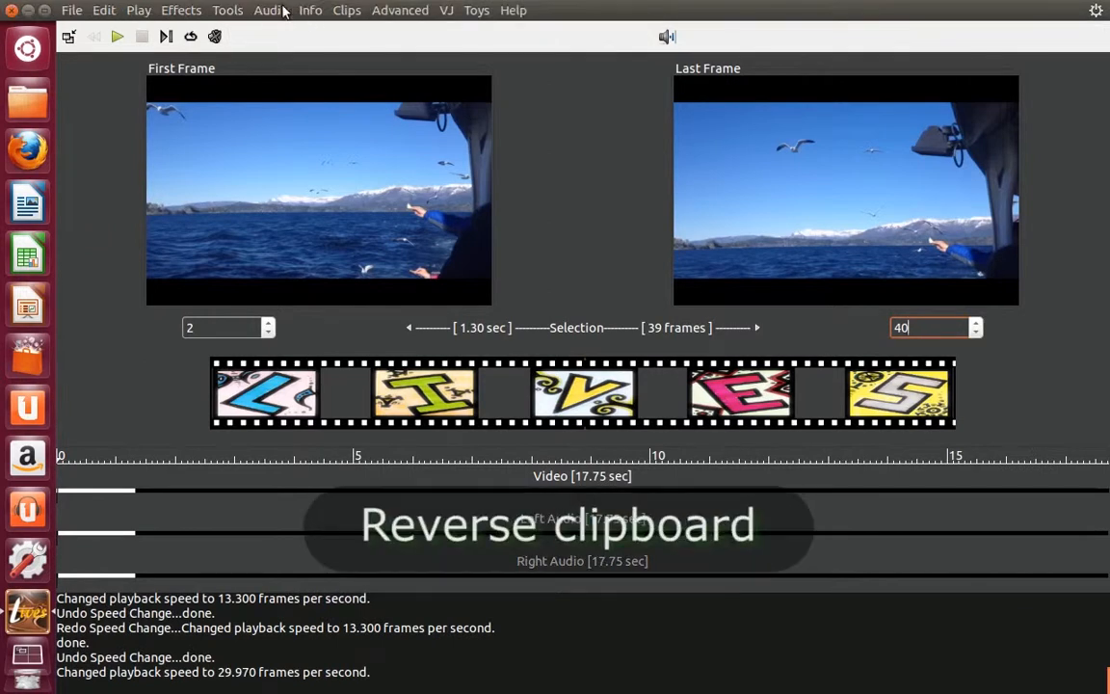
Reverse the order of the frames held in the clipboard
click(222, 11)
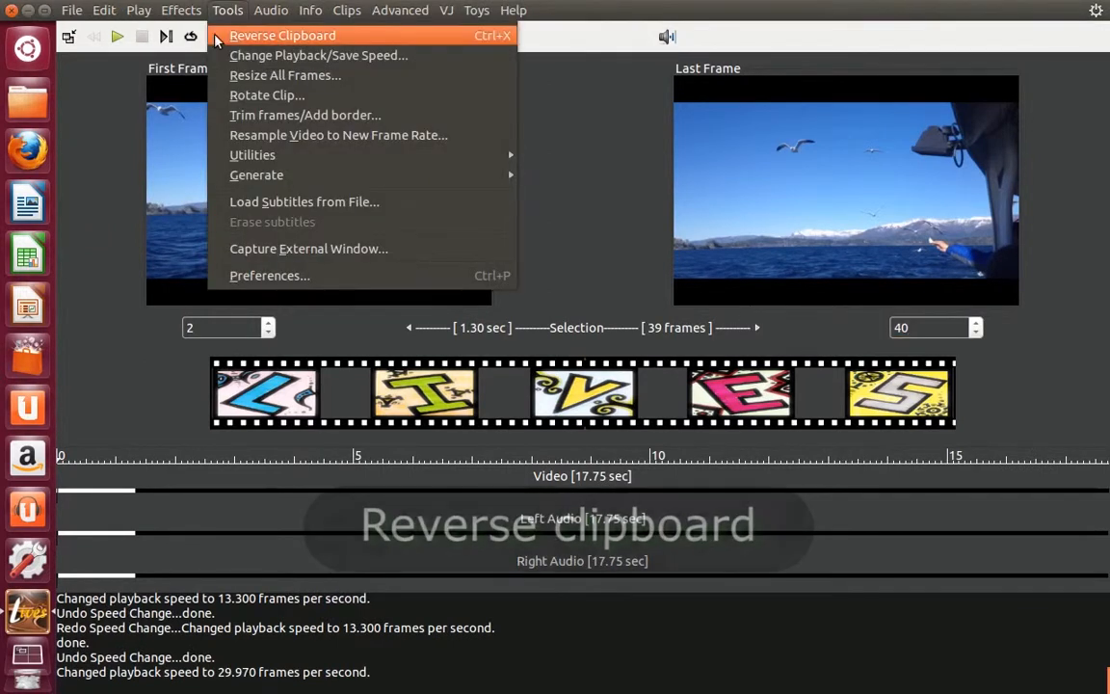
click(217, 37)
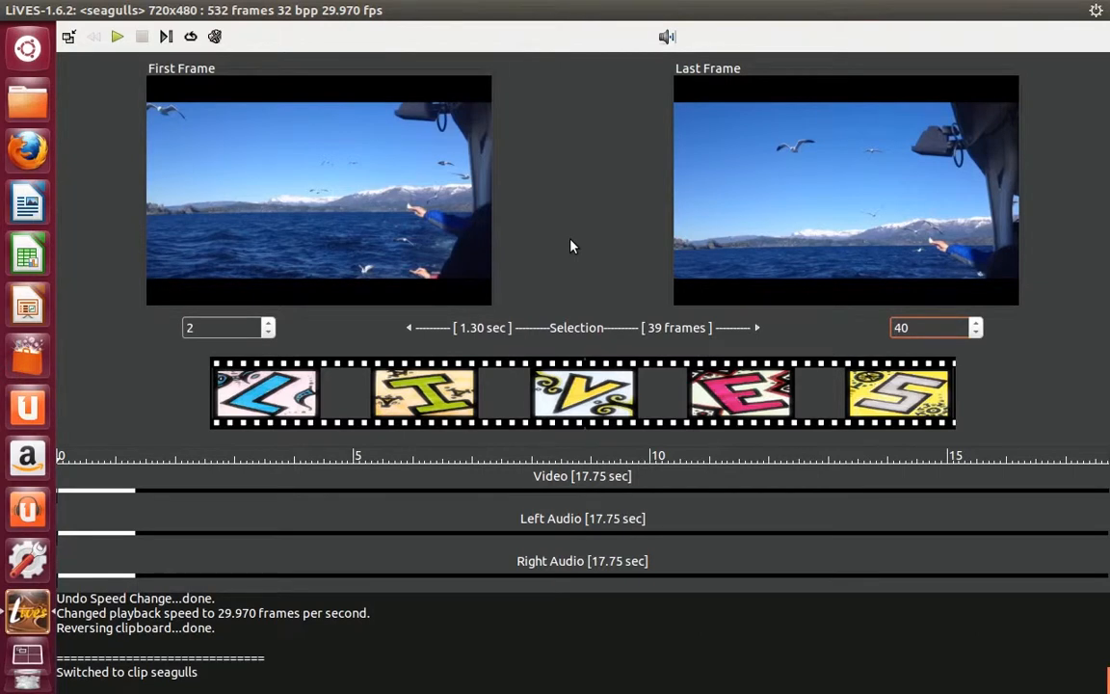
Extend the selection to frame 532, delete all of the seagulls clip's audio, and undo the deletion
right_click(536, 495)
drag(537, 495, 1108, 520)
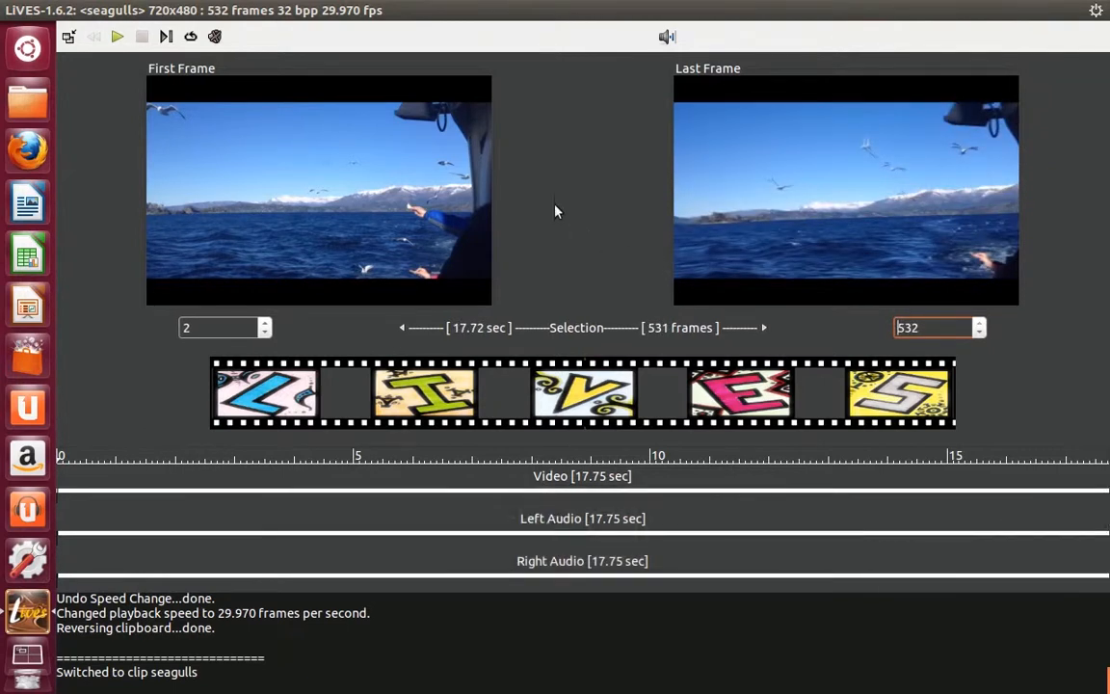
click(269, 11)
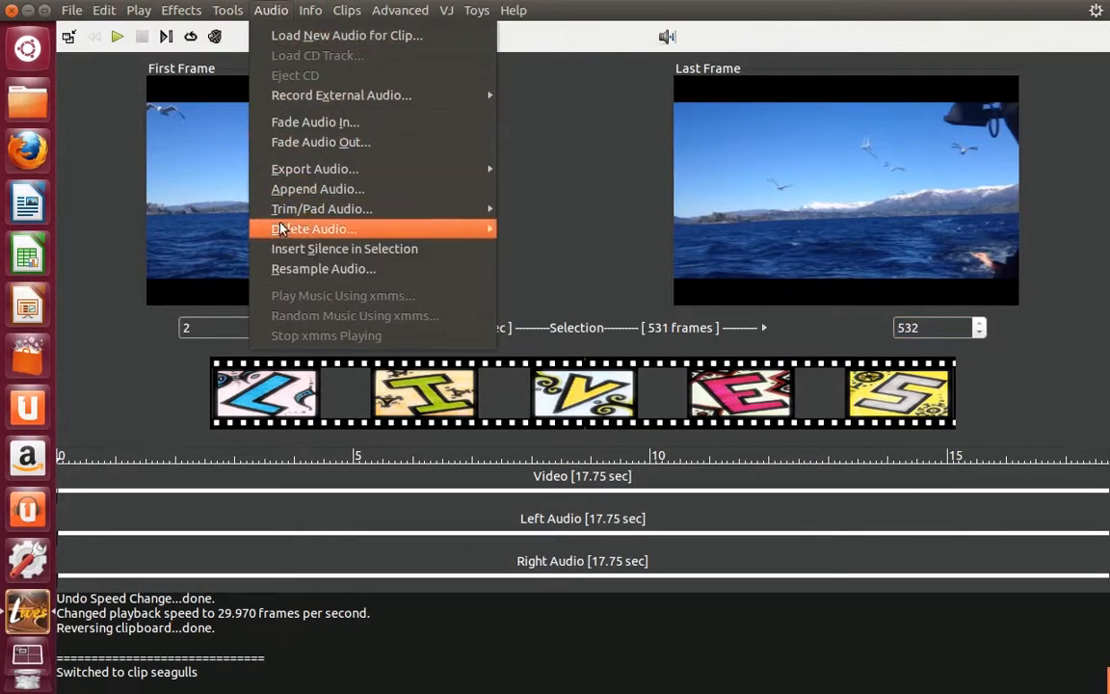
mouse_move(281, 229)
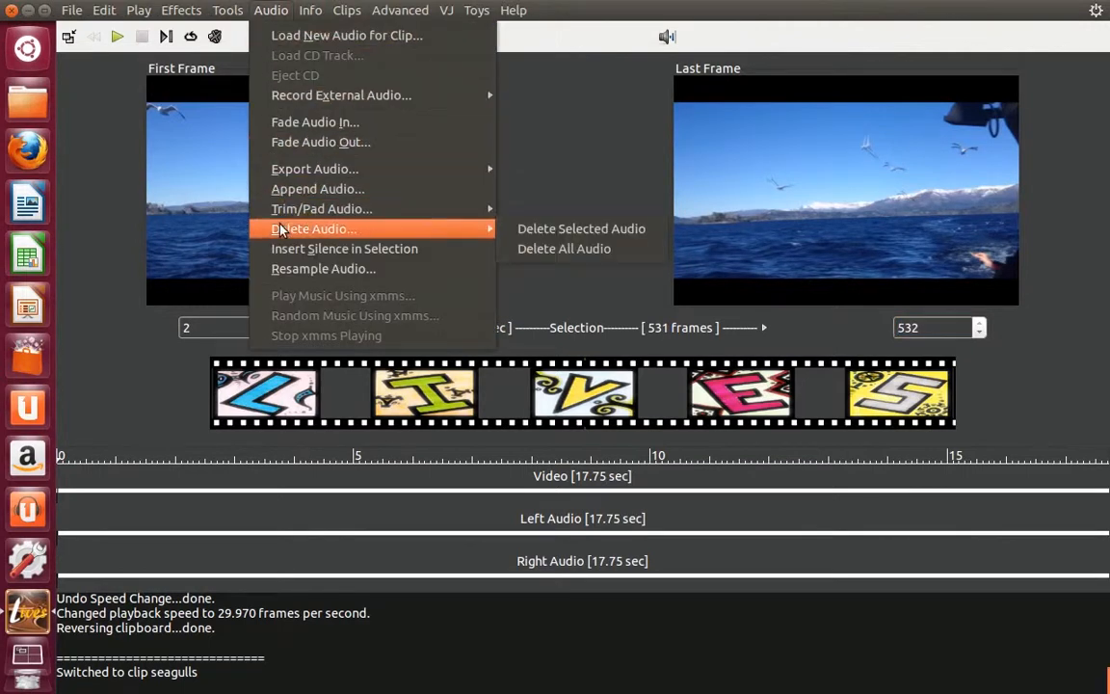
click(540, 250)
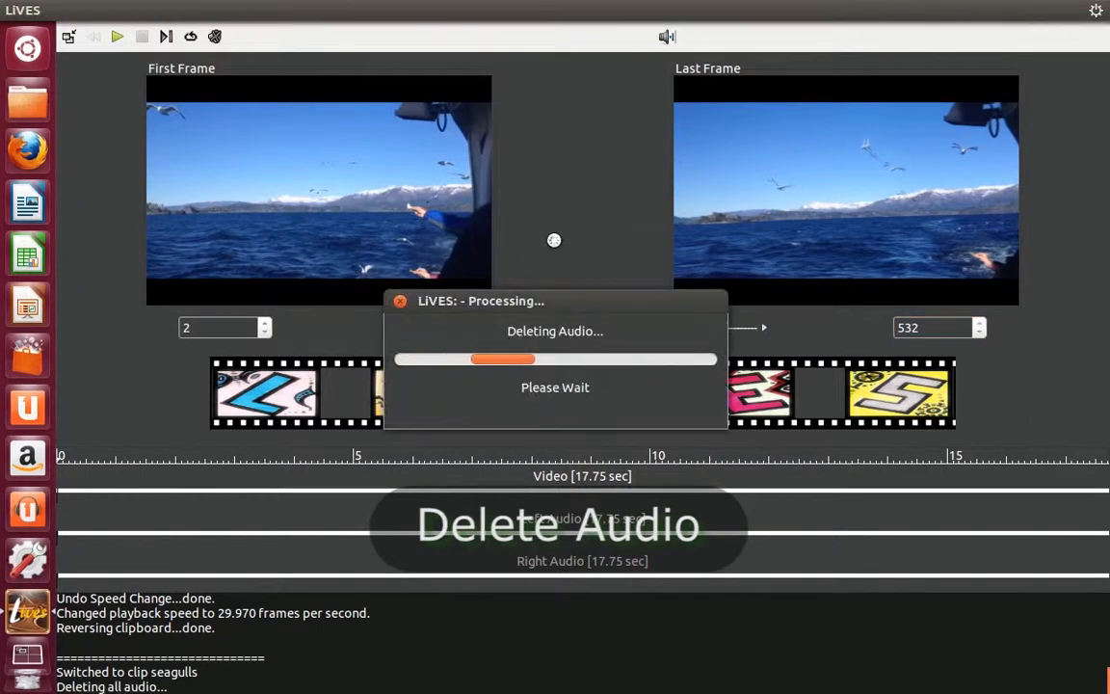
click(103, 9)
click(103, 34)
Delete only the audio belonging to frames 255 to 321, and undo the deletion
drag(743, 503, 691, 493)
drag(348, 494, 561, 492)
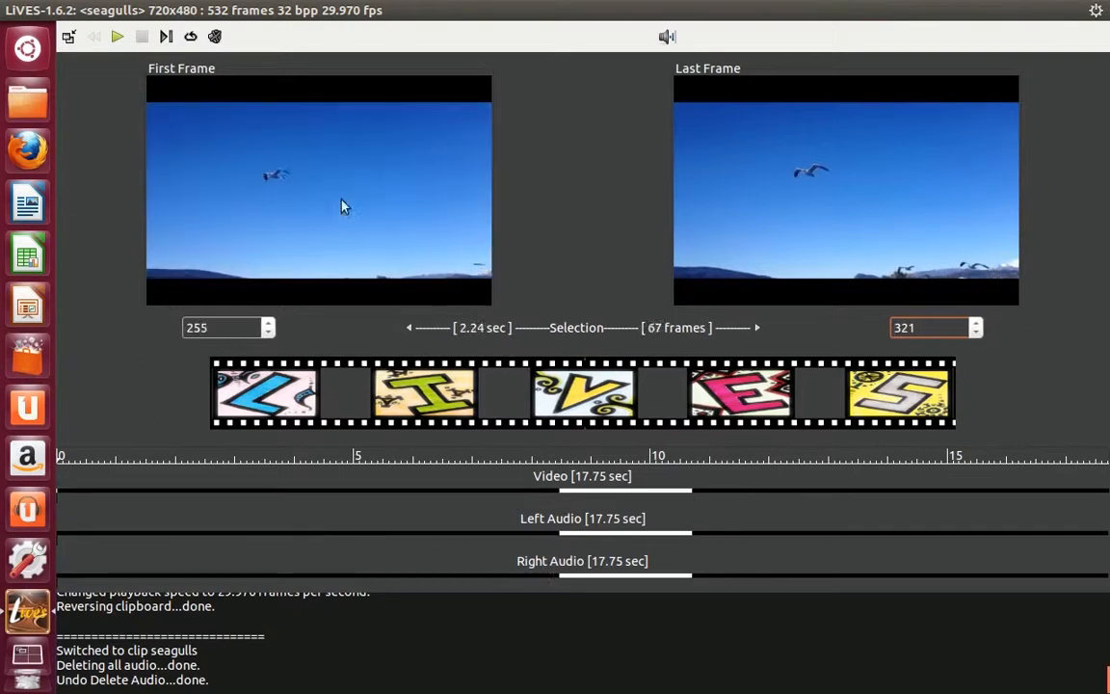
click(270, 10)
mouse_move(409, 228)
click(583, 231)
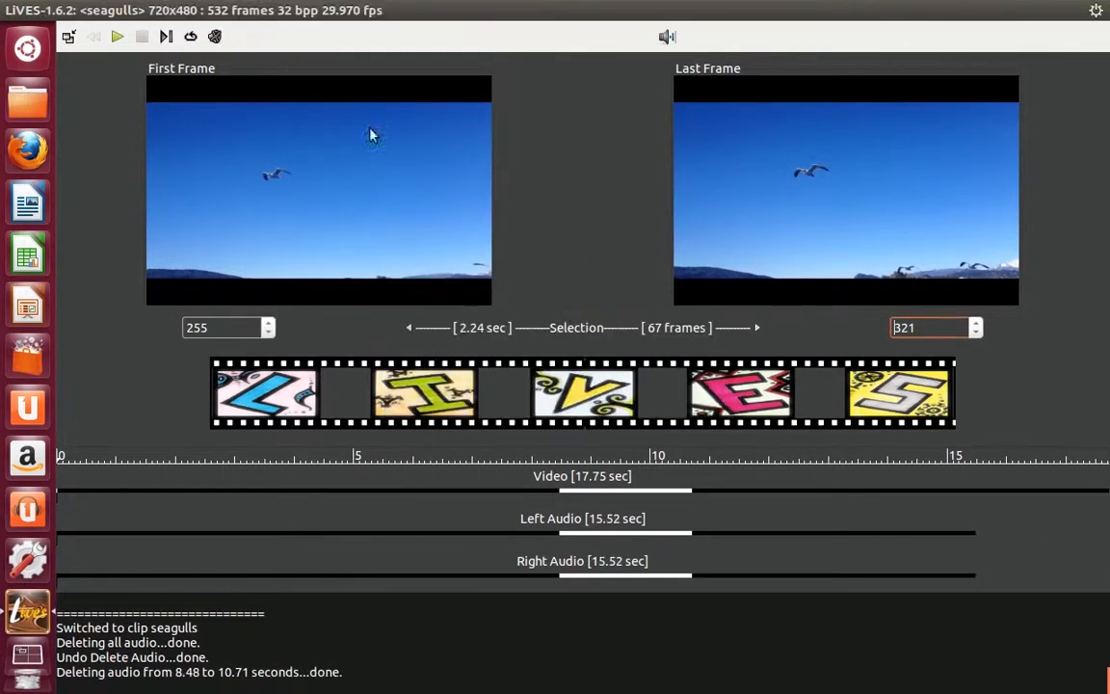
click(103, 10)
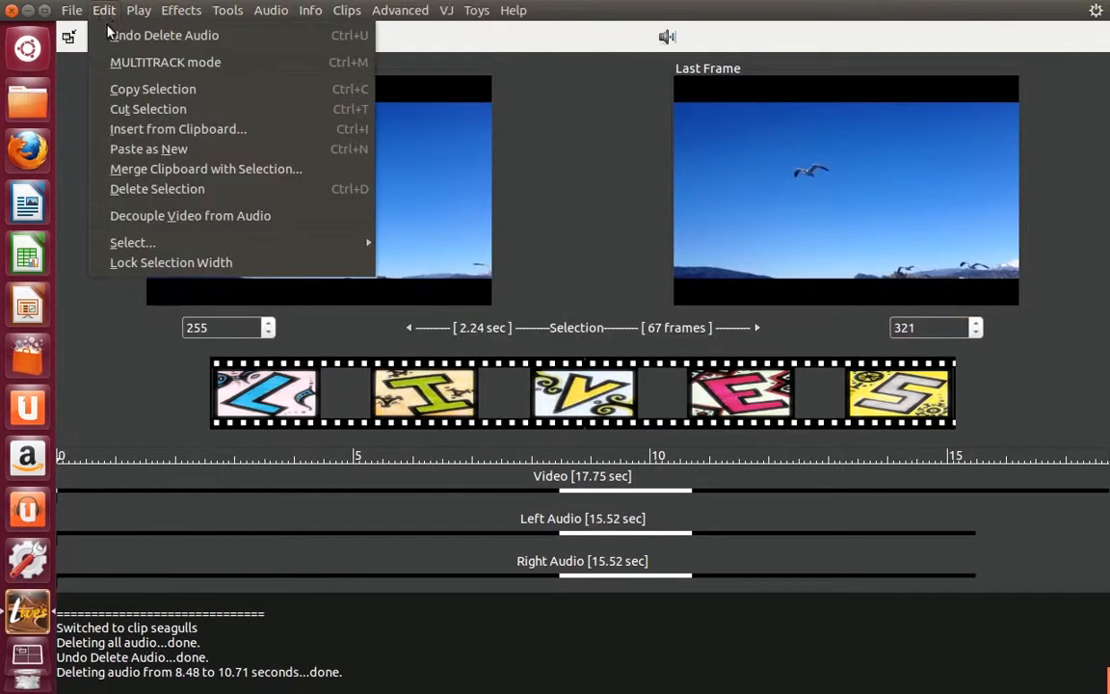
click(109, 37)
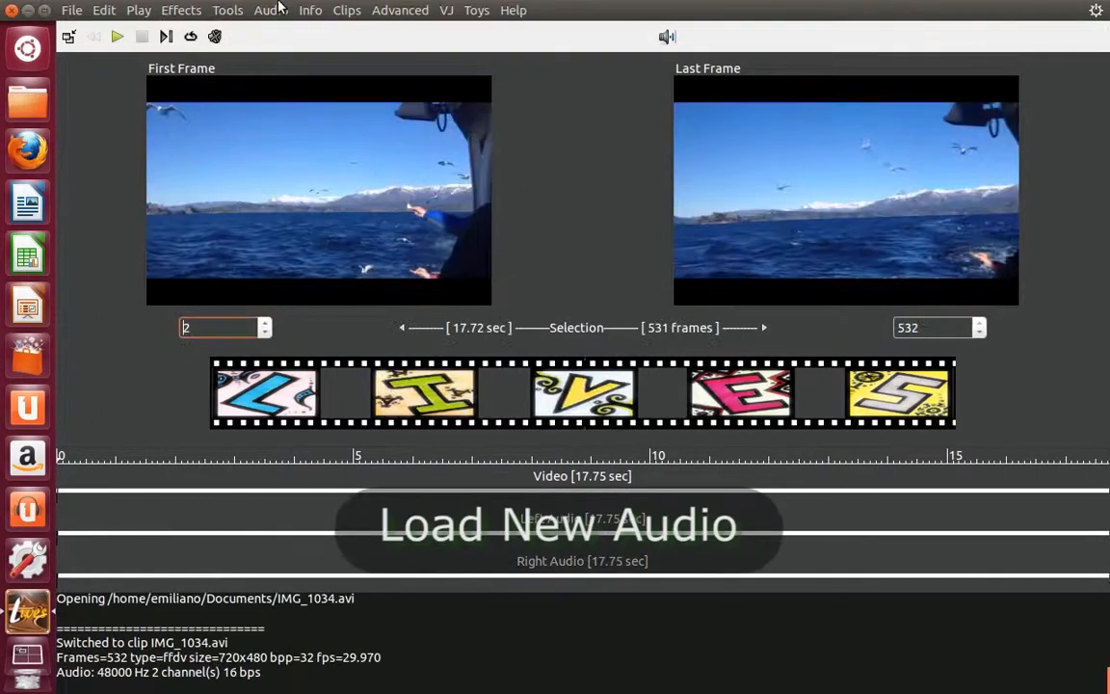
Load Army Angels (Full version).mp3 from the Documents folder as the clip's new audio, and undo the audio replacement
click(271, 11)
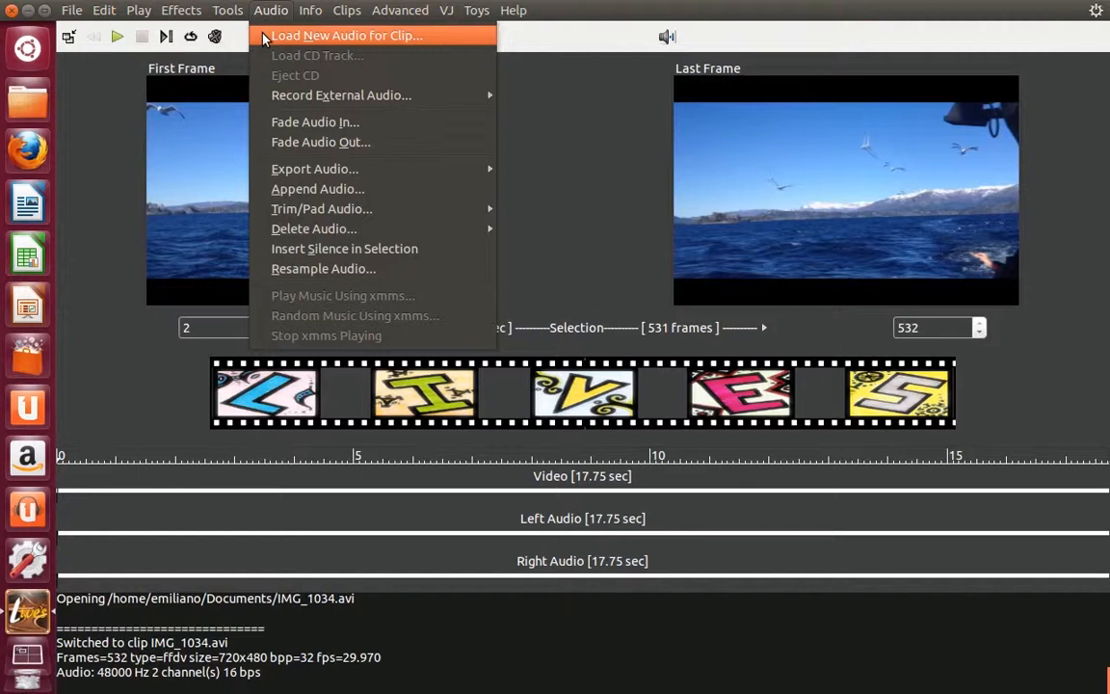
click(266, 37)
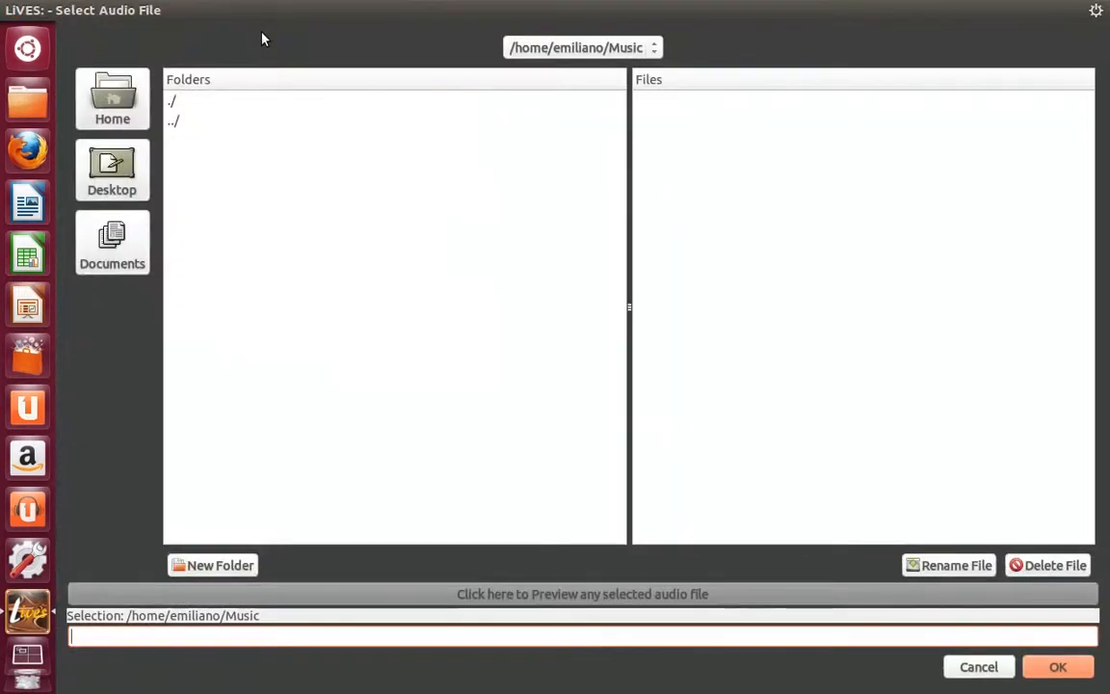
click(114, 217)
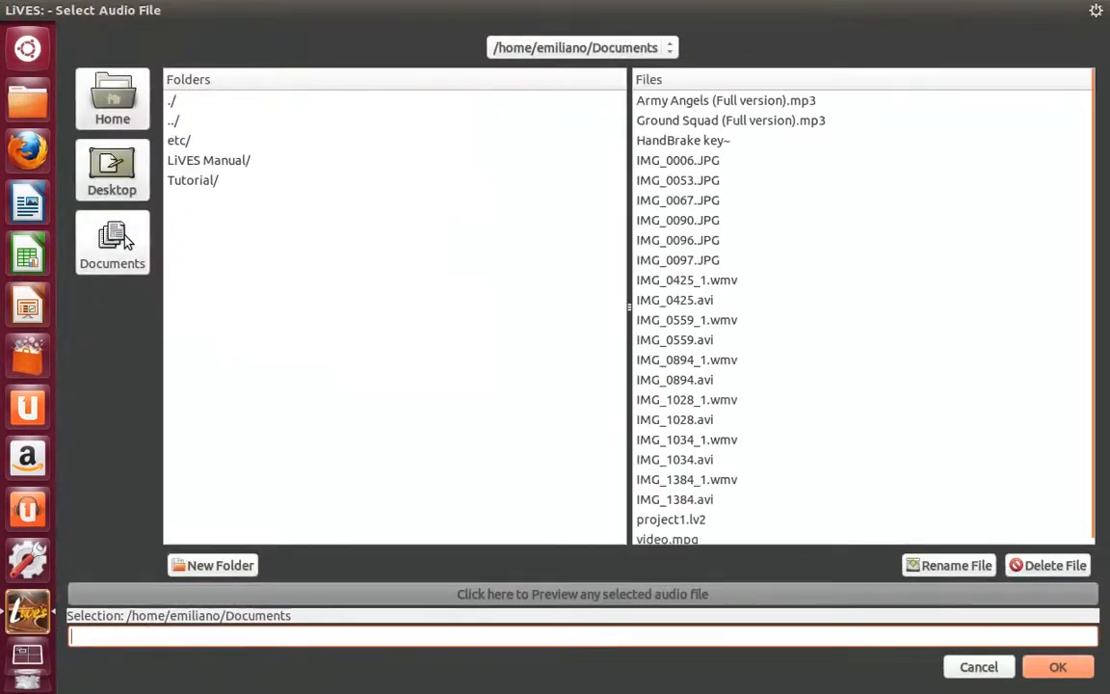
click(691, 108)
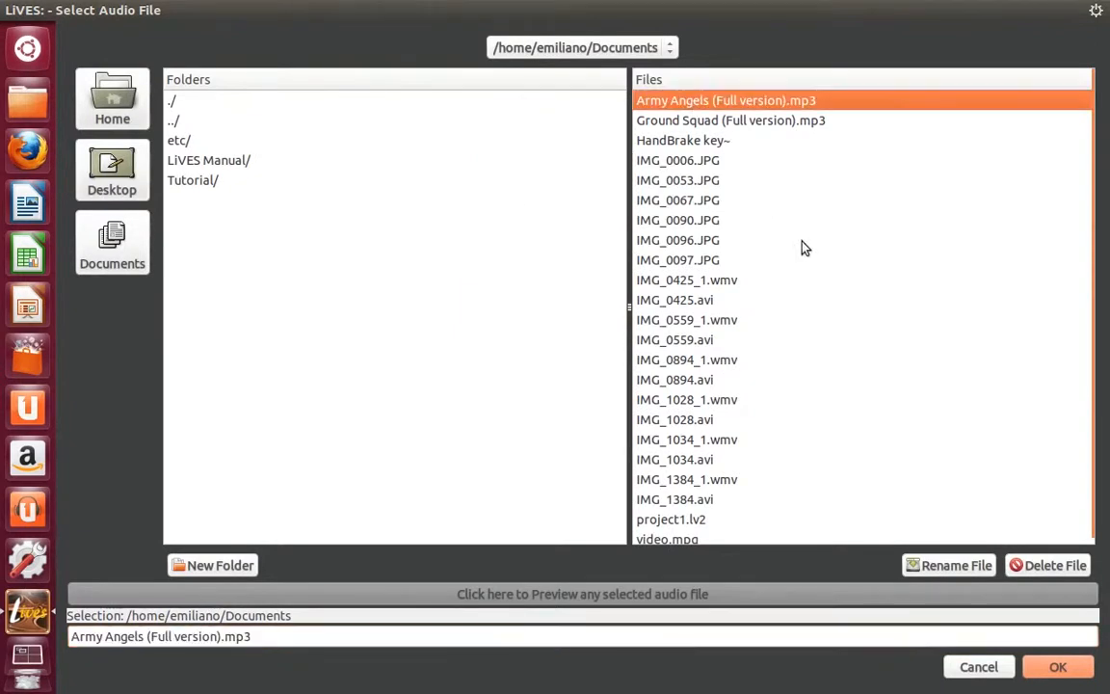
click(1058, 667)
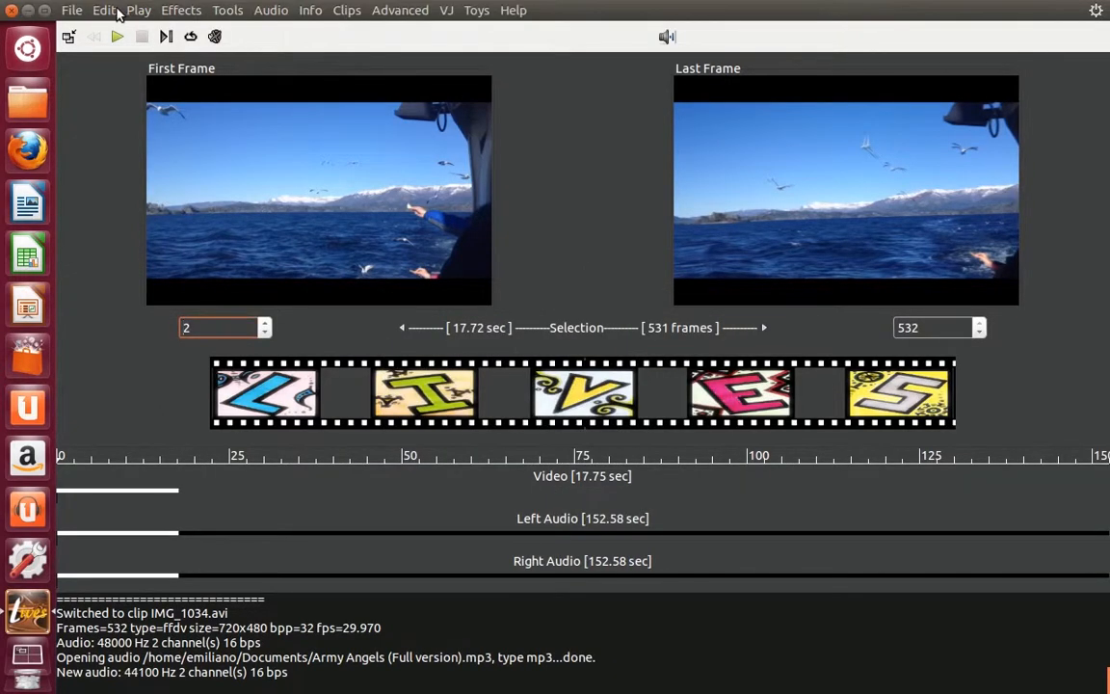
click(104, 11)
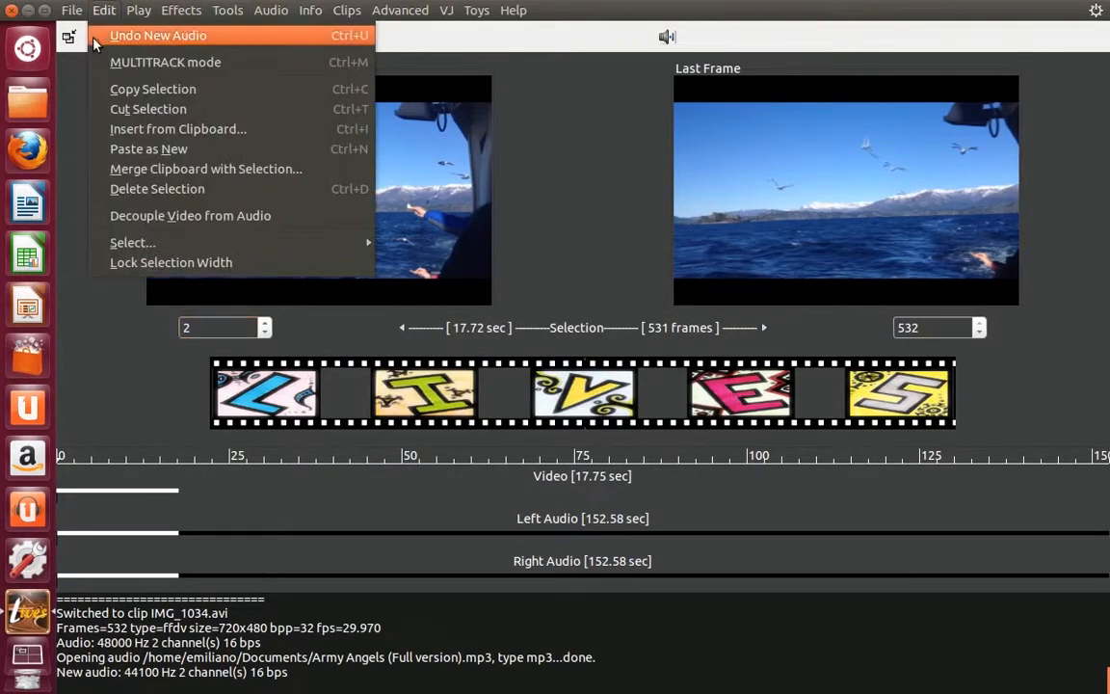
click(95, 36)
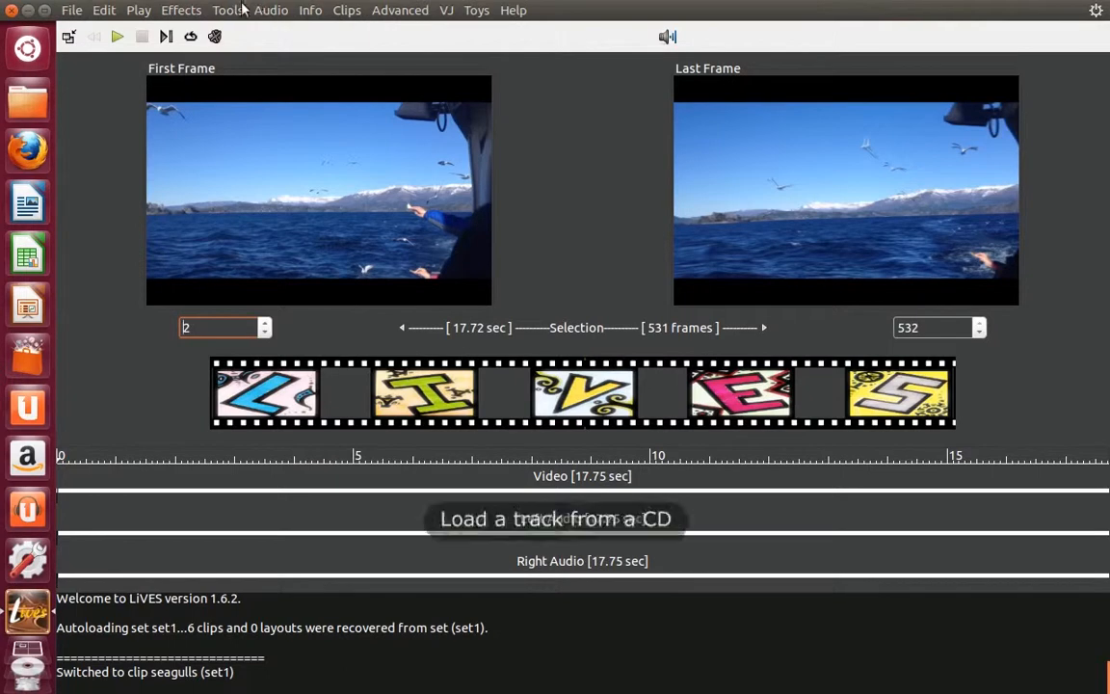
Check the CD device setting in the Misc preferences and the availability of the command for loading a CD track
click(228, 10)
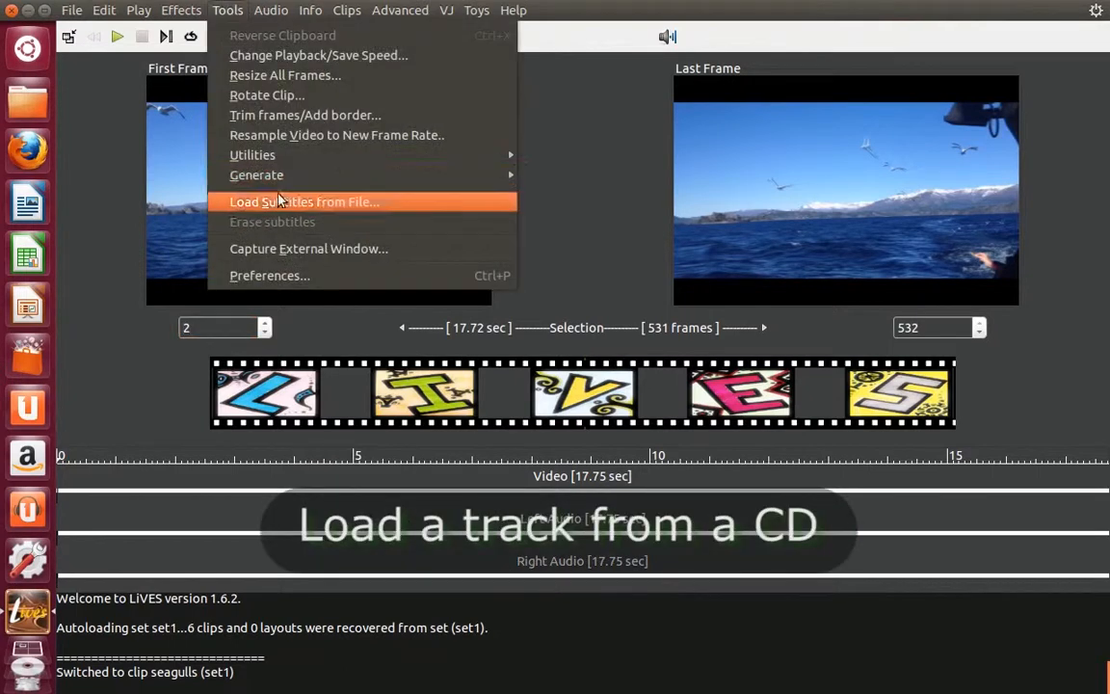
click(275, 277)
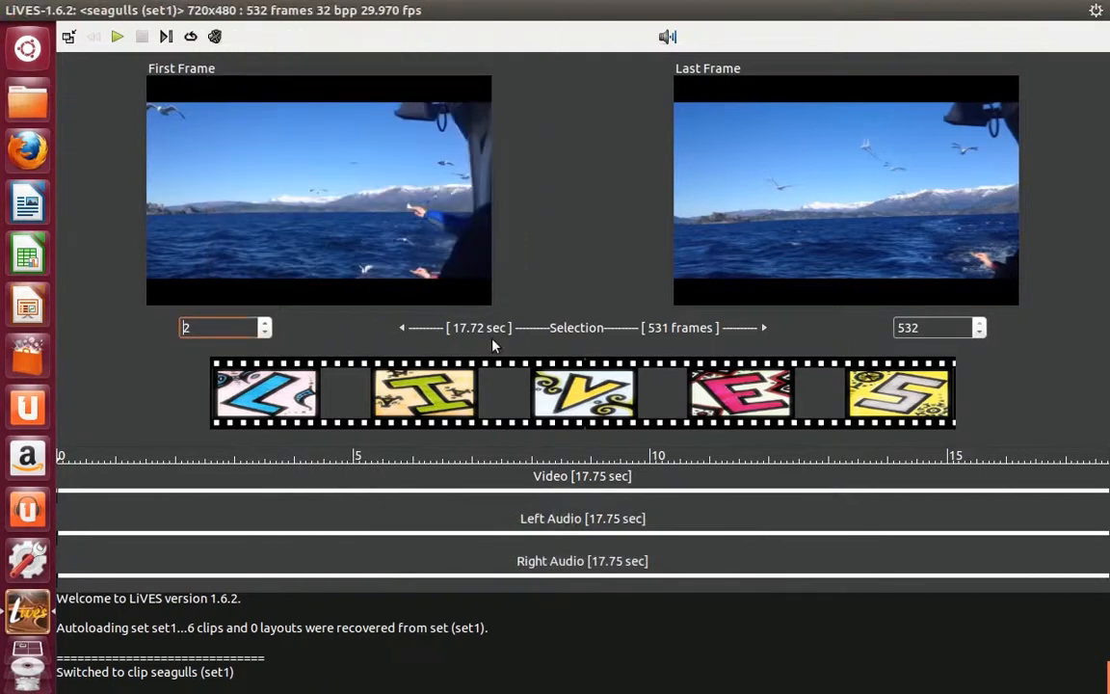
mouse_move(511, 333)
mouse_down()
mouse_move(506, 294)
mouse_move(245, 147)
mouse_move(236, 116)
mouse_up()
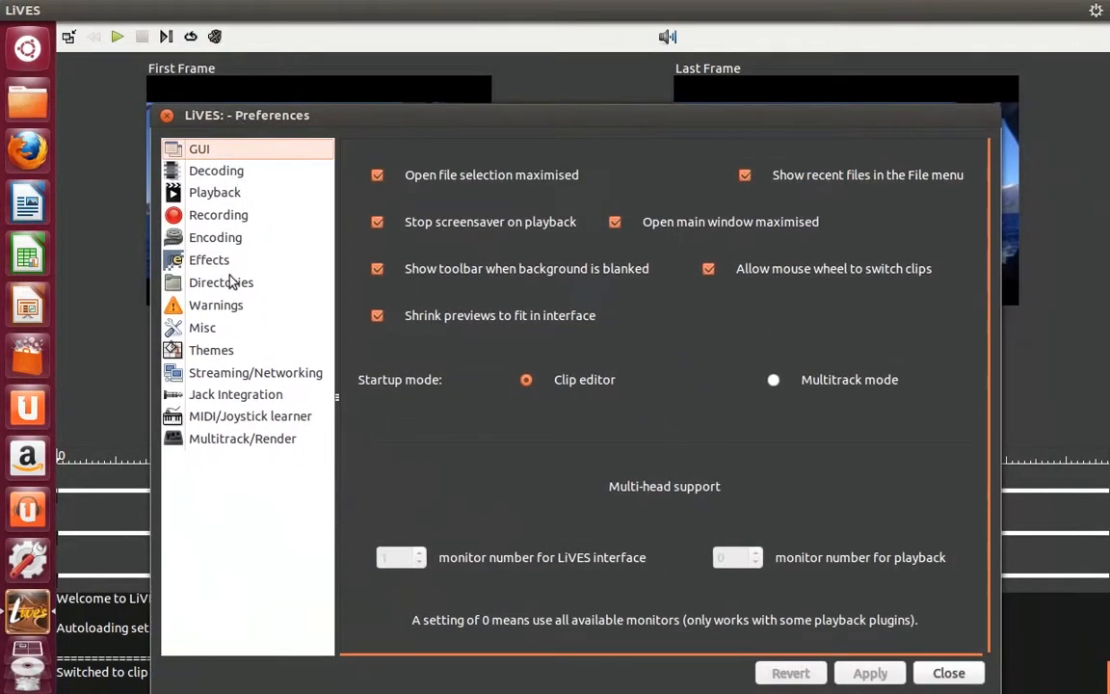
click(205, 327)
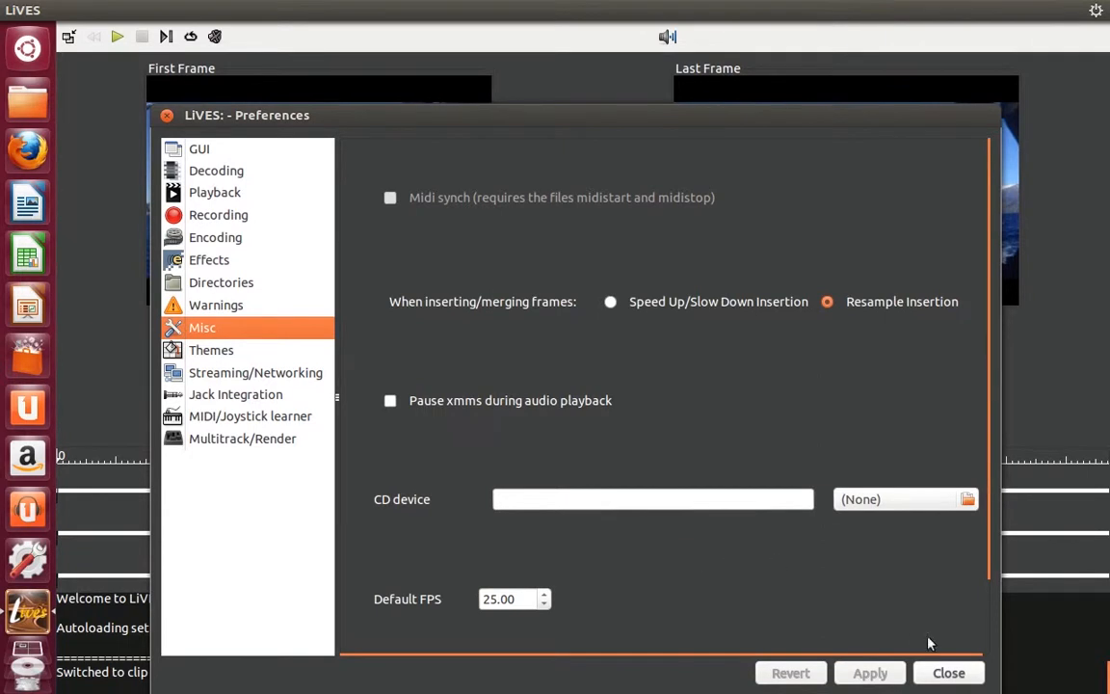
click(931, 665)
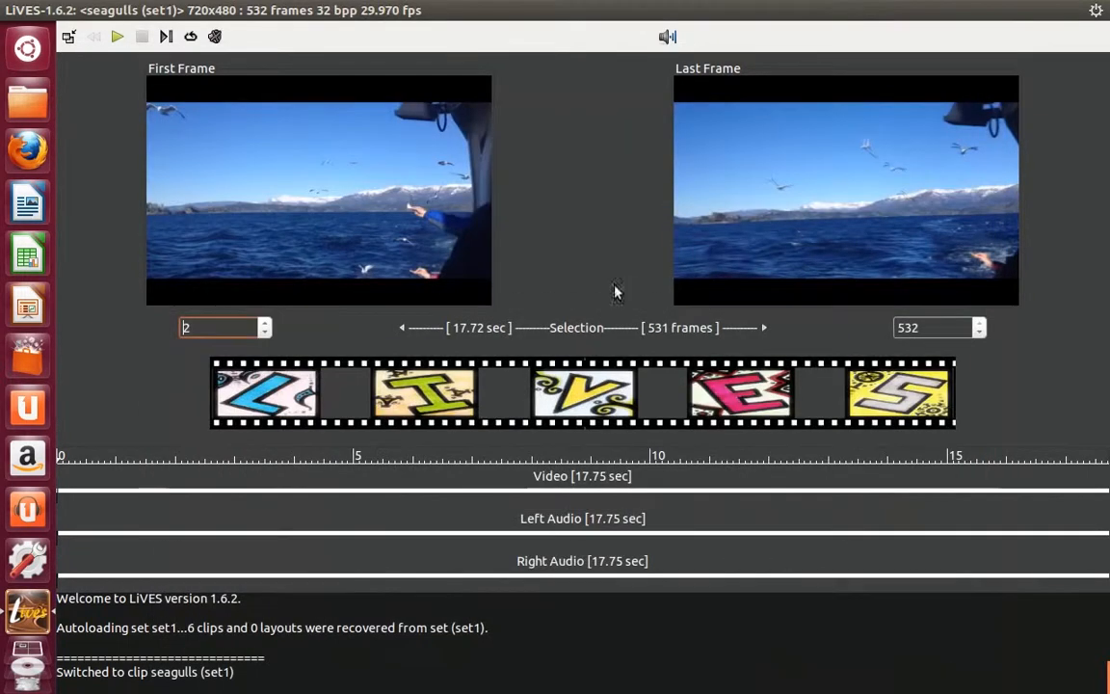
mouse_move(322, 20)
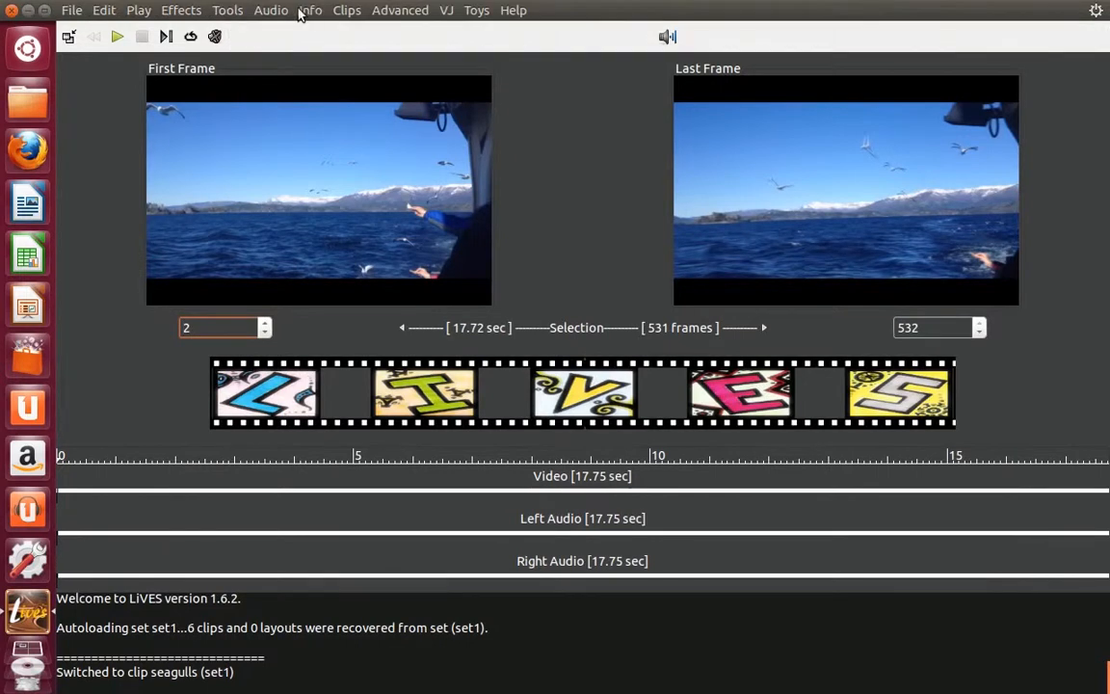
click(266, 11)
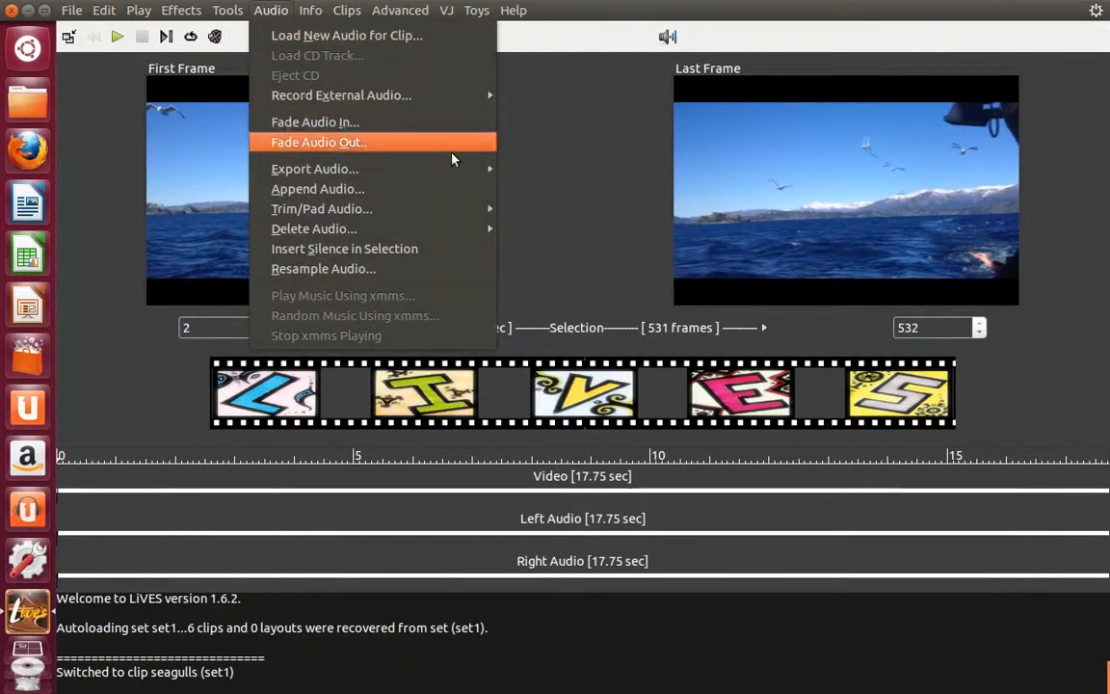
click(567, 228)
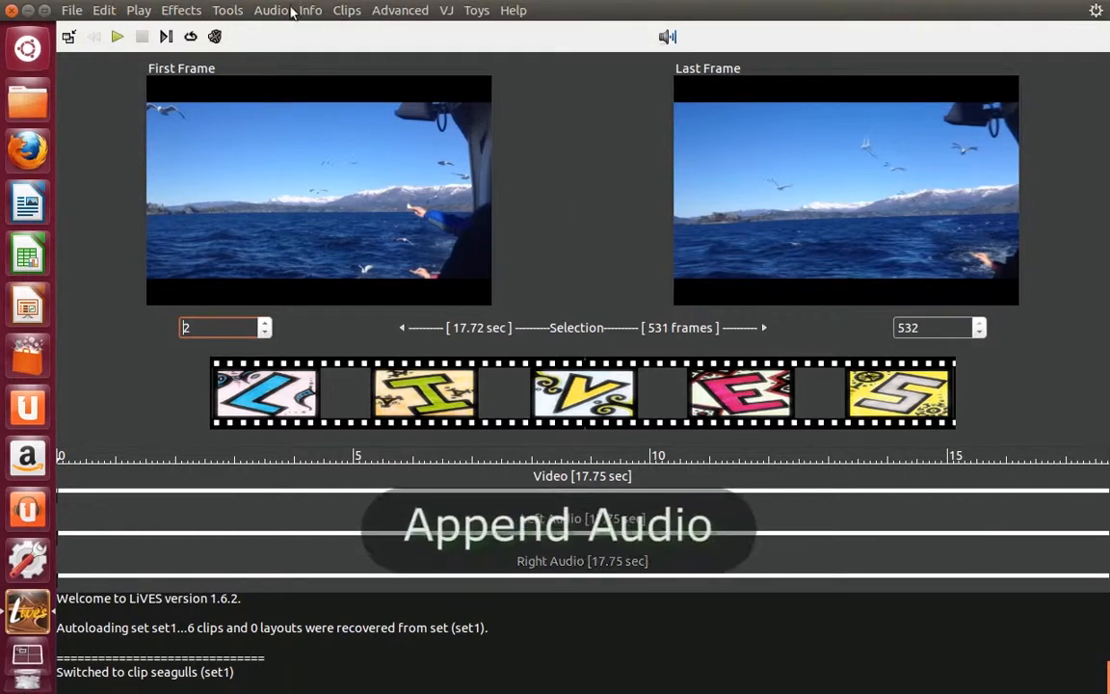
Append Army Angels (Full version).mp3 from the Documents folder to the seagulls clip's audio
click(266, 11)
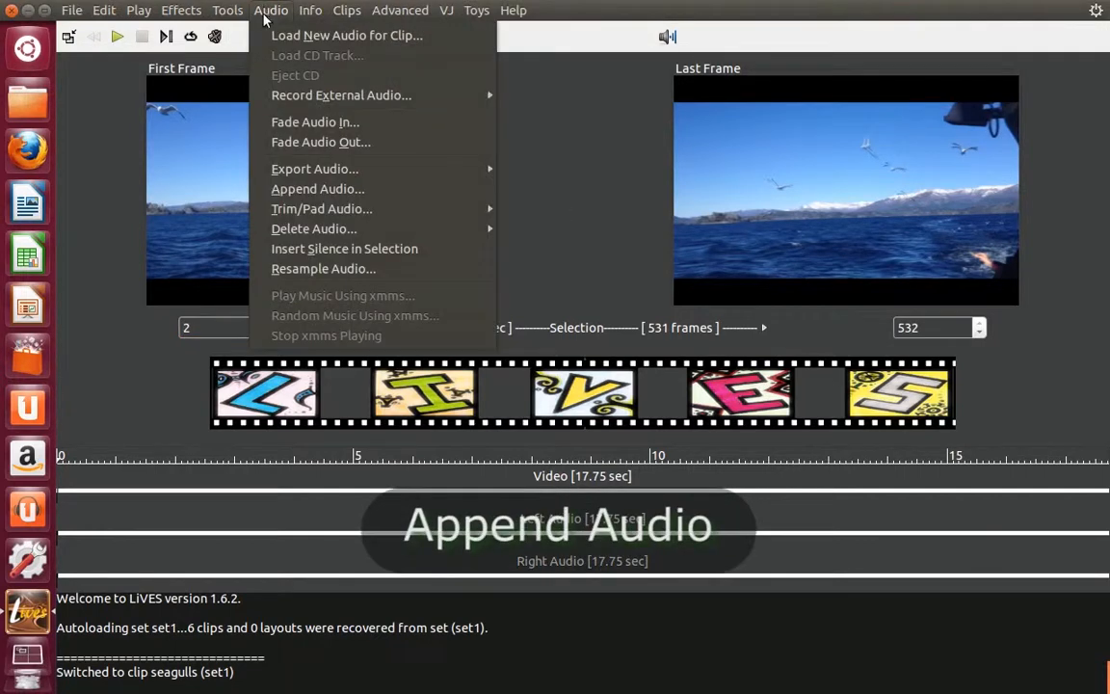
click(257, 188)
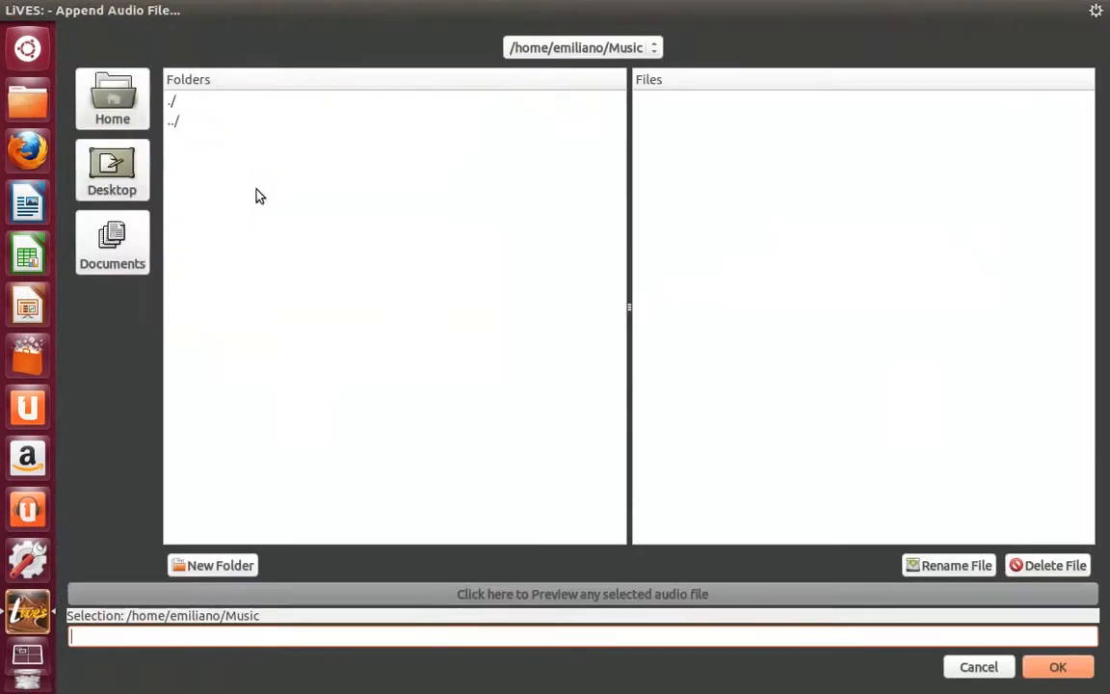
click(125, 236)
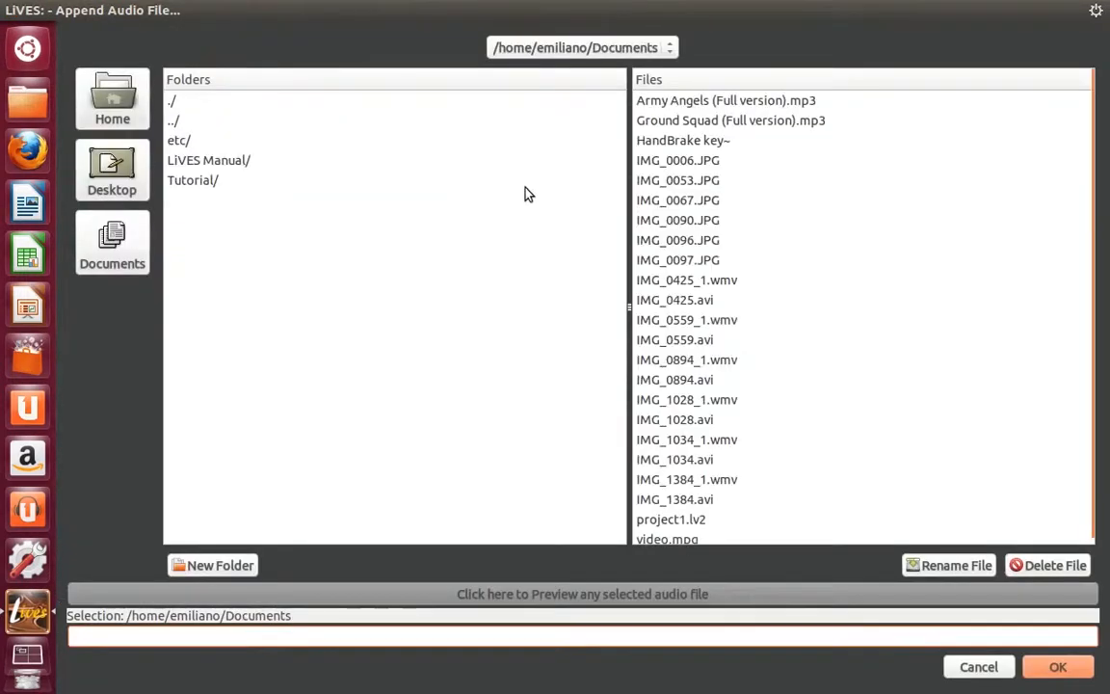
click(756, 104)
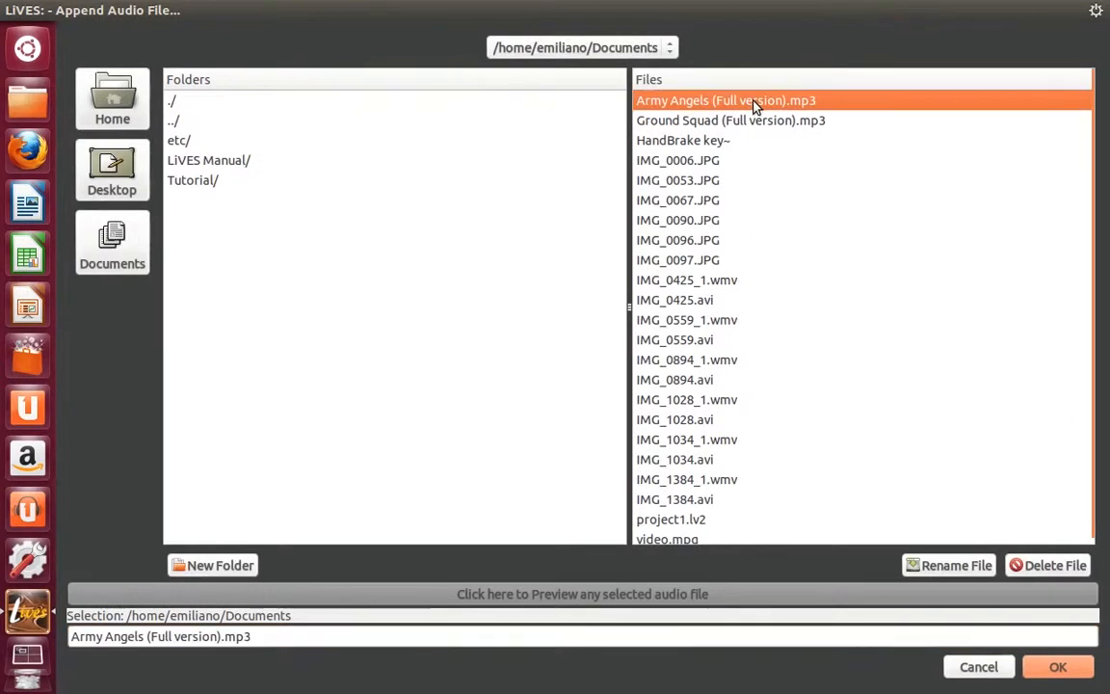
click(1054, 665)
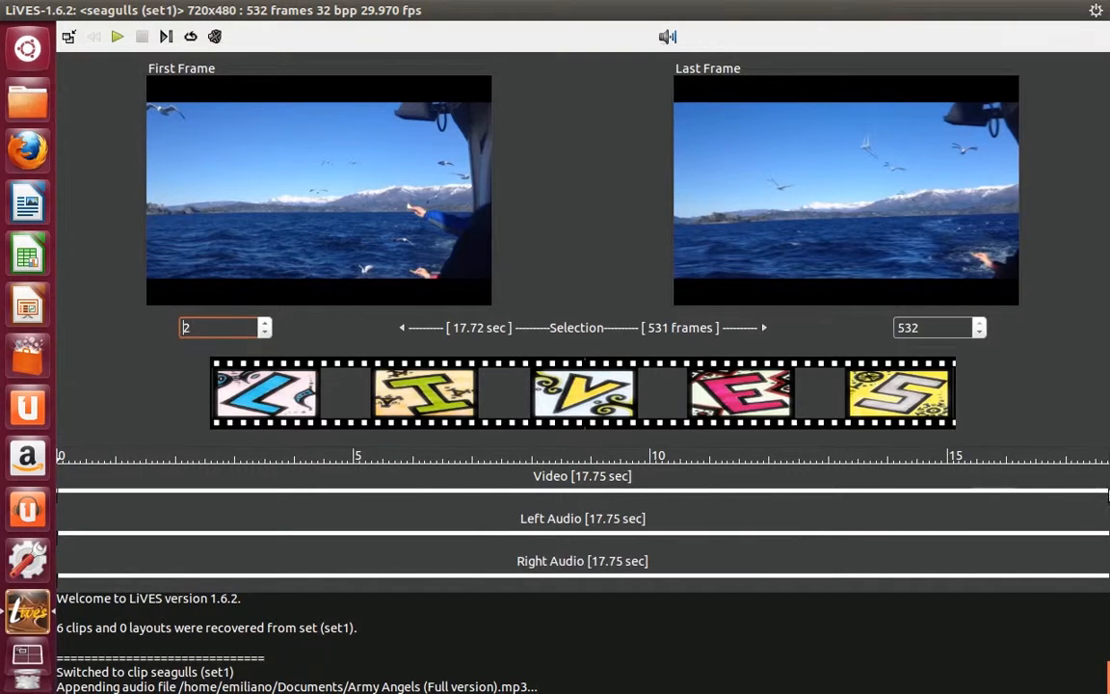
Try shorter selection ends, extend the selection back to frame 532, and trim/pad the audio to the selection
right_click(824, 502)
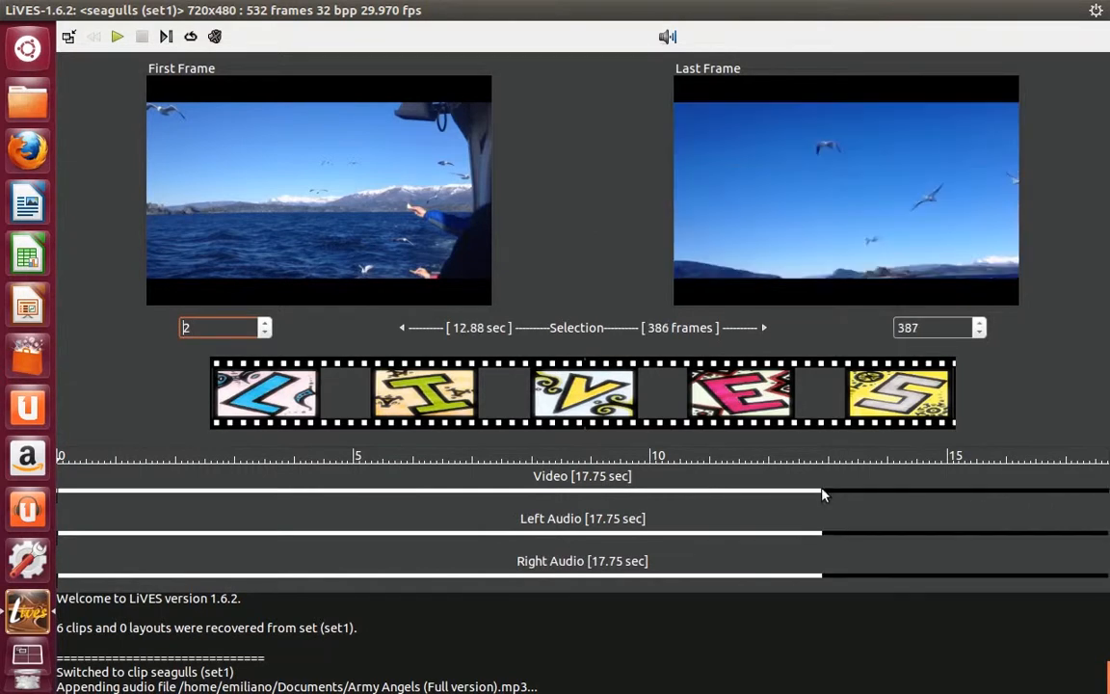
right_click(784, 497)
right_click(847, 496)
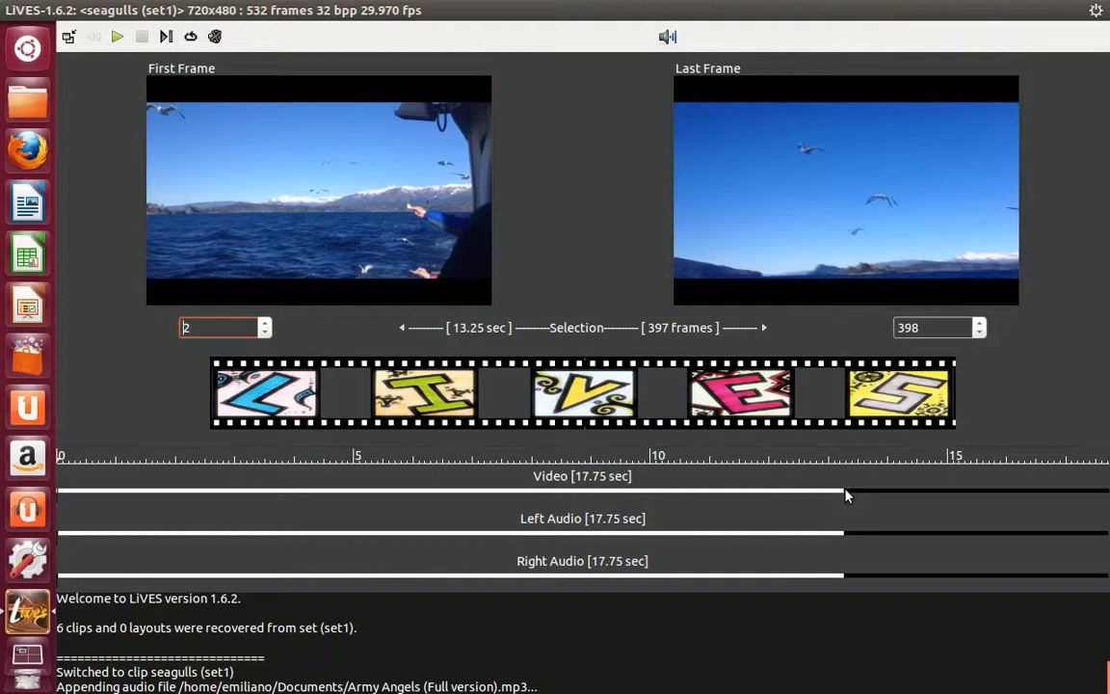
drag(845, 494, 1109, 498)
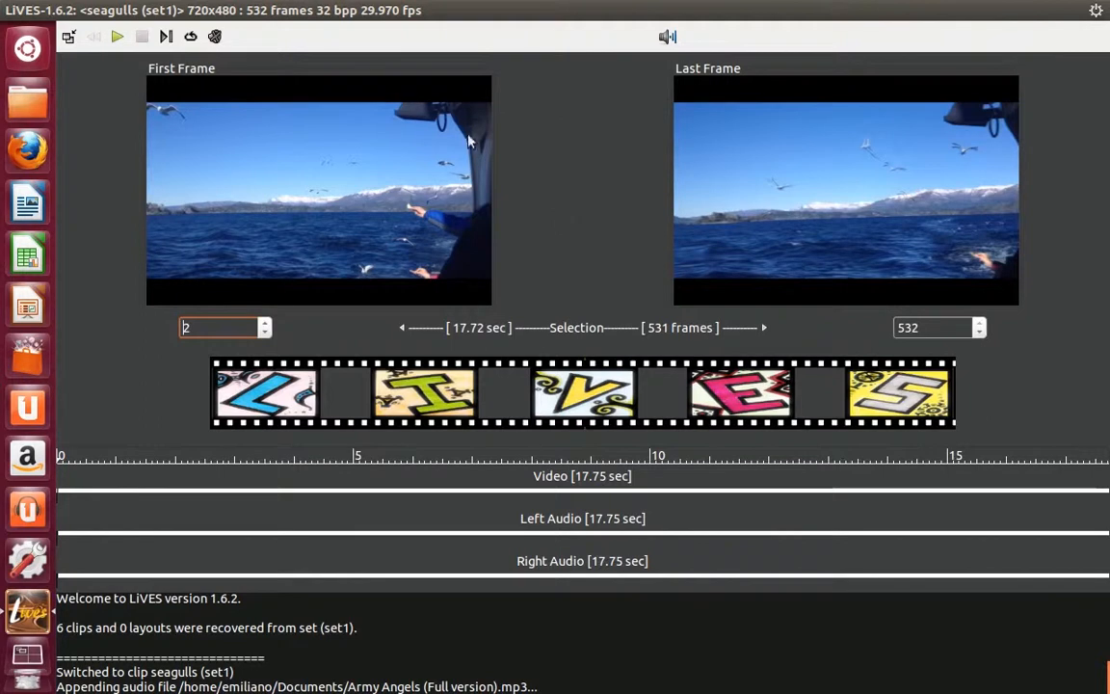
click(269, 12)
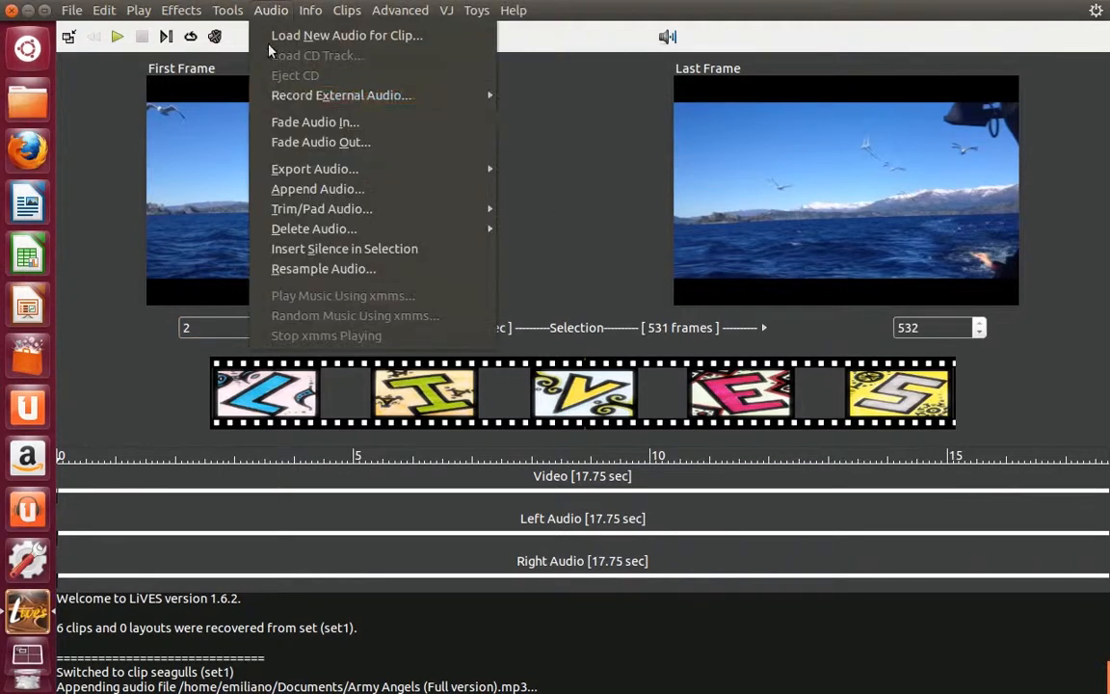
mouse_move(268, 210)
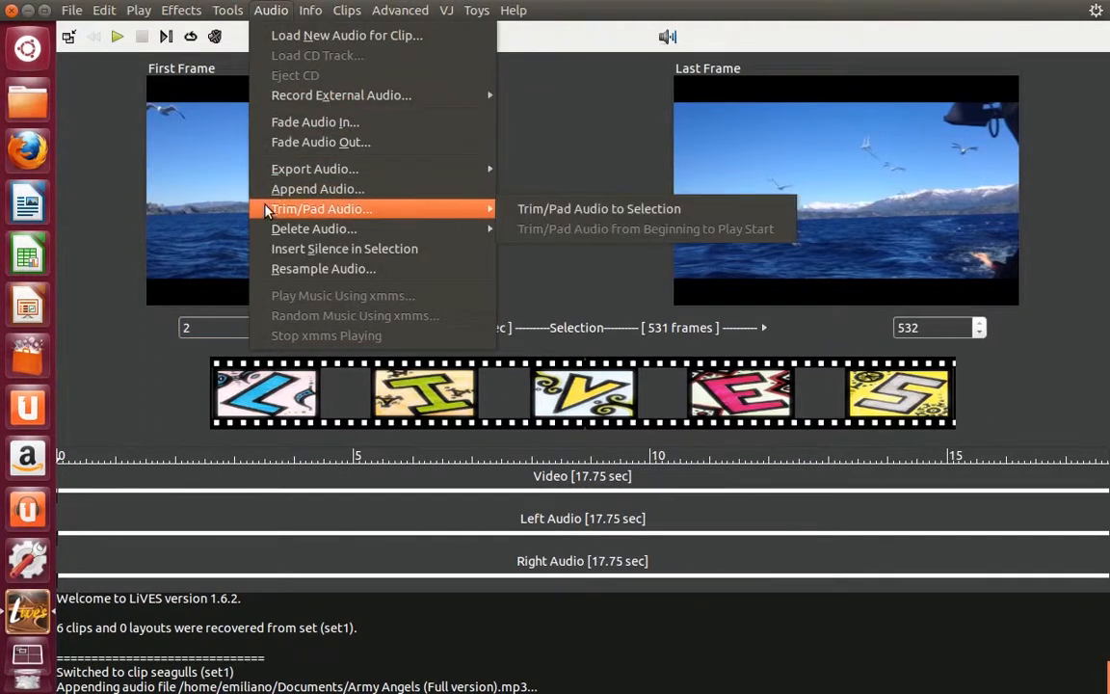
click(557, 211)
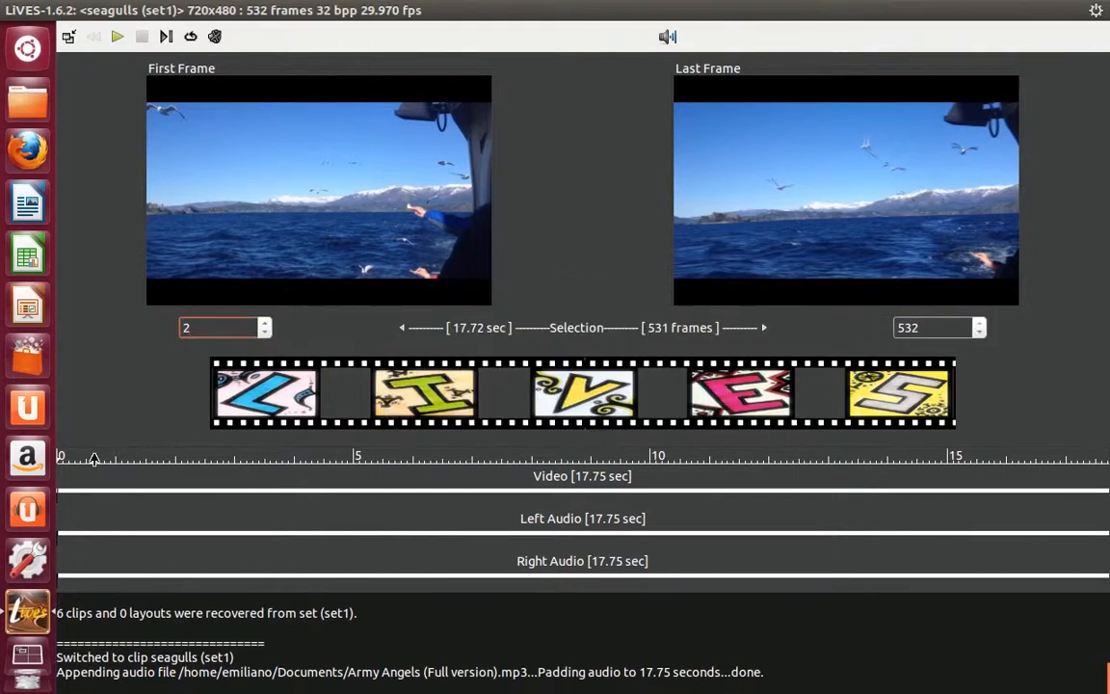
Place the play start at about 2.34 seconds, trim the audio from the beginning to that point, and undo the trim
click(136, 463)
click(195, 463)
click(266, 12)
mouse_move(292, 209)
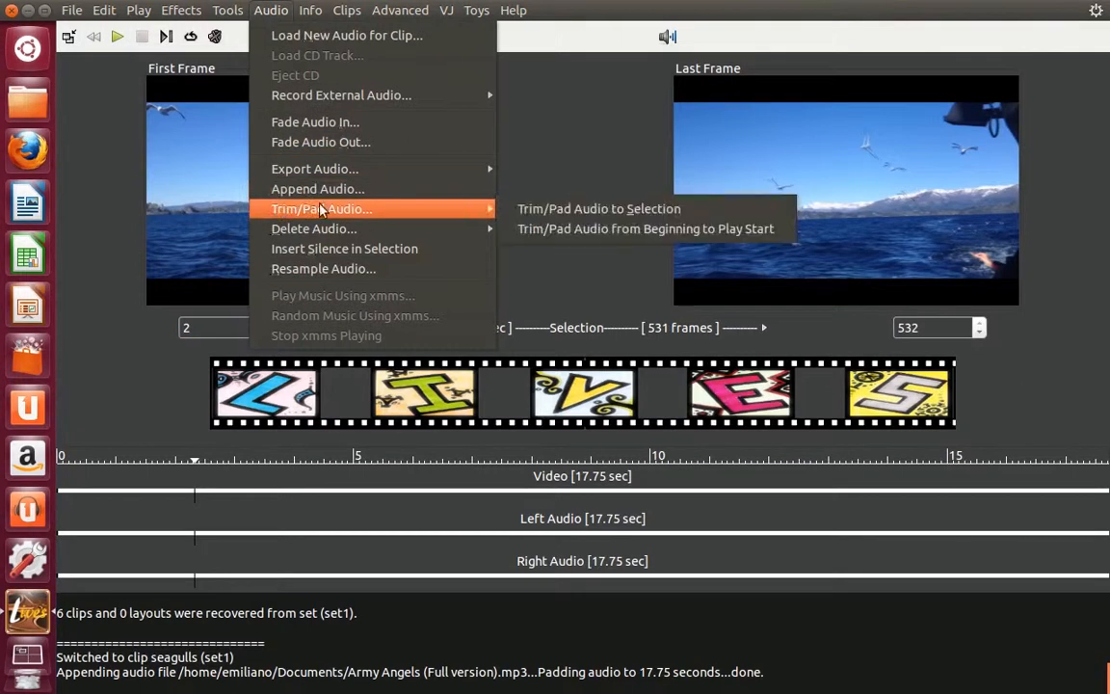
click(547, 232)
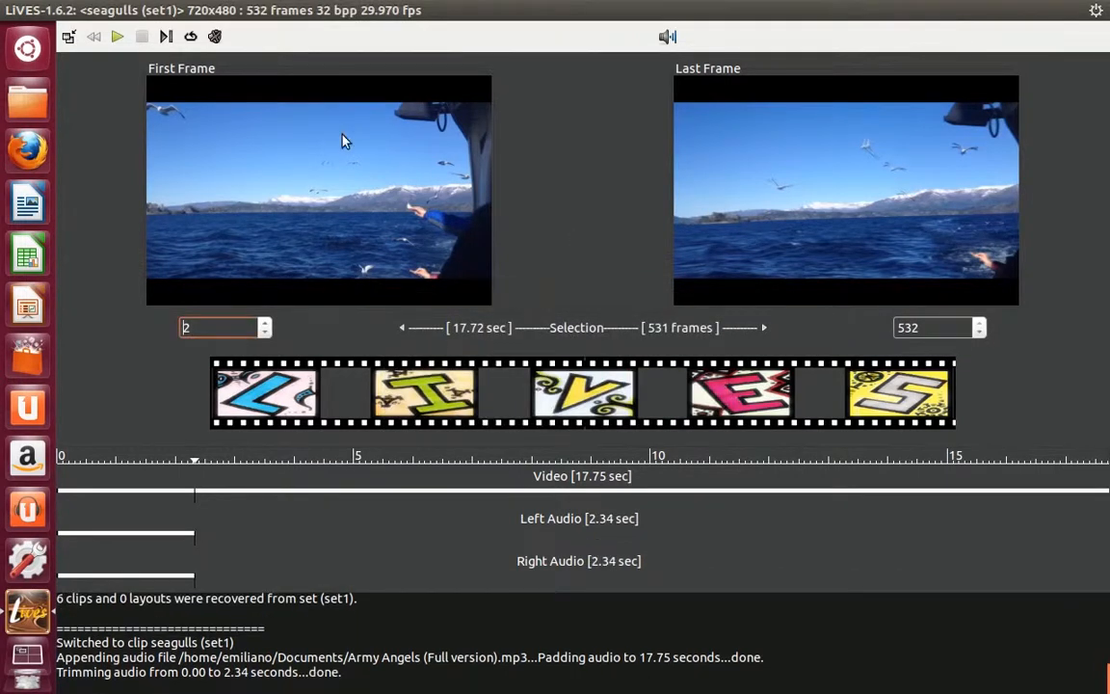
click(100, 12)
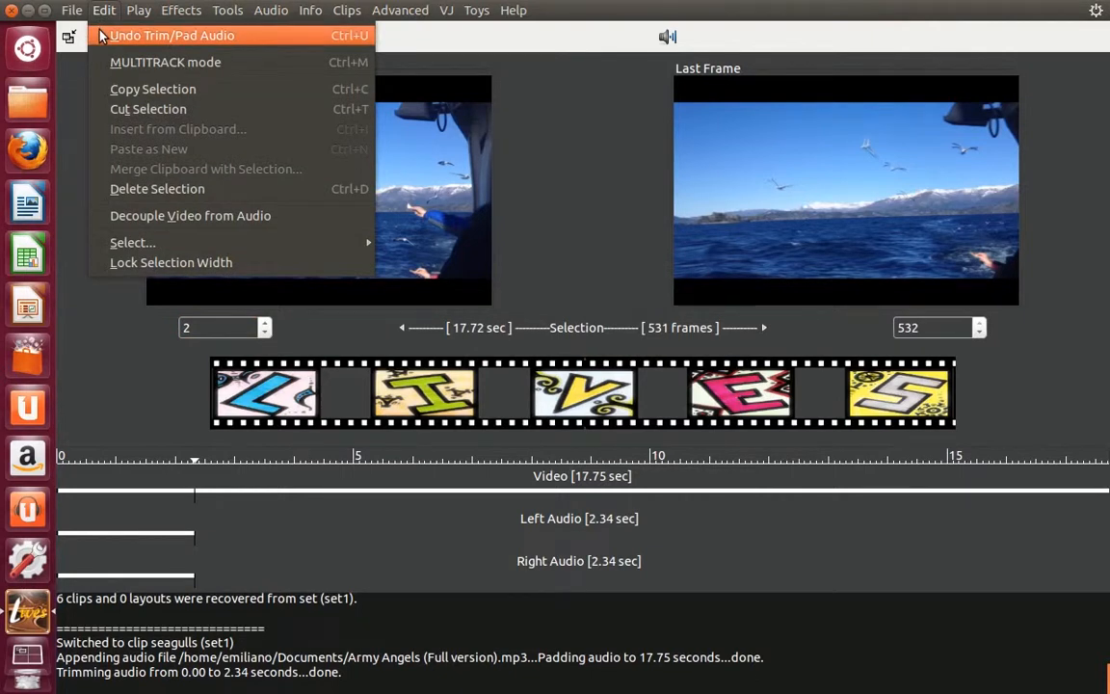
click(101, 35)
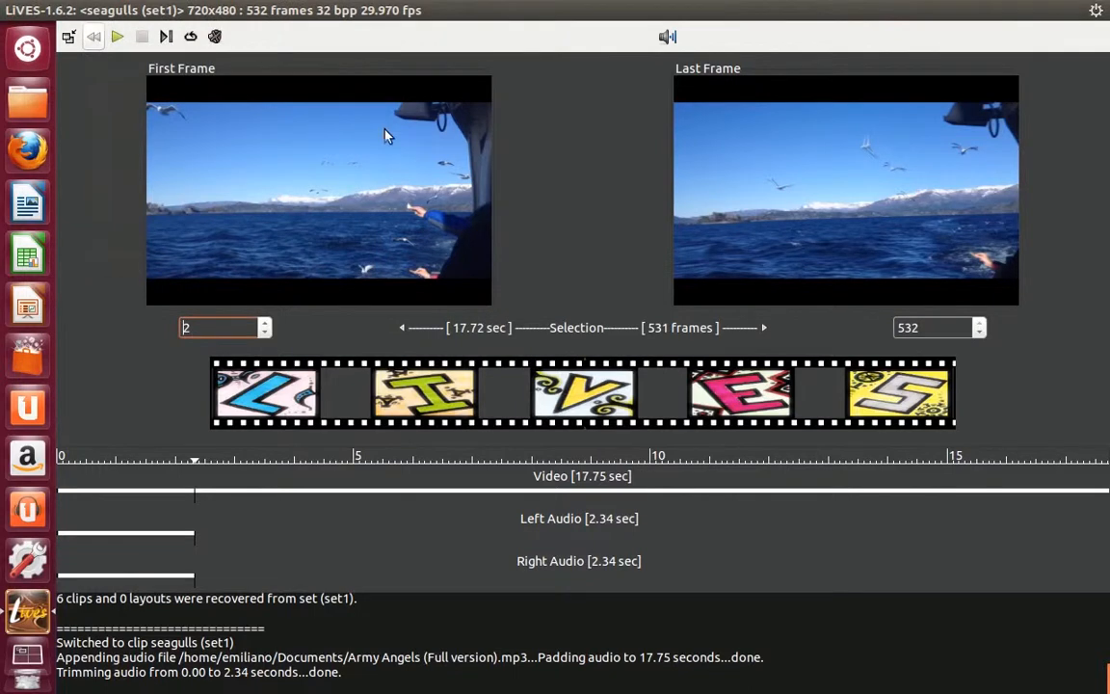
click(102, 12)
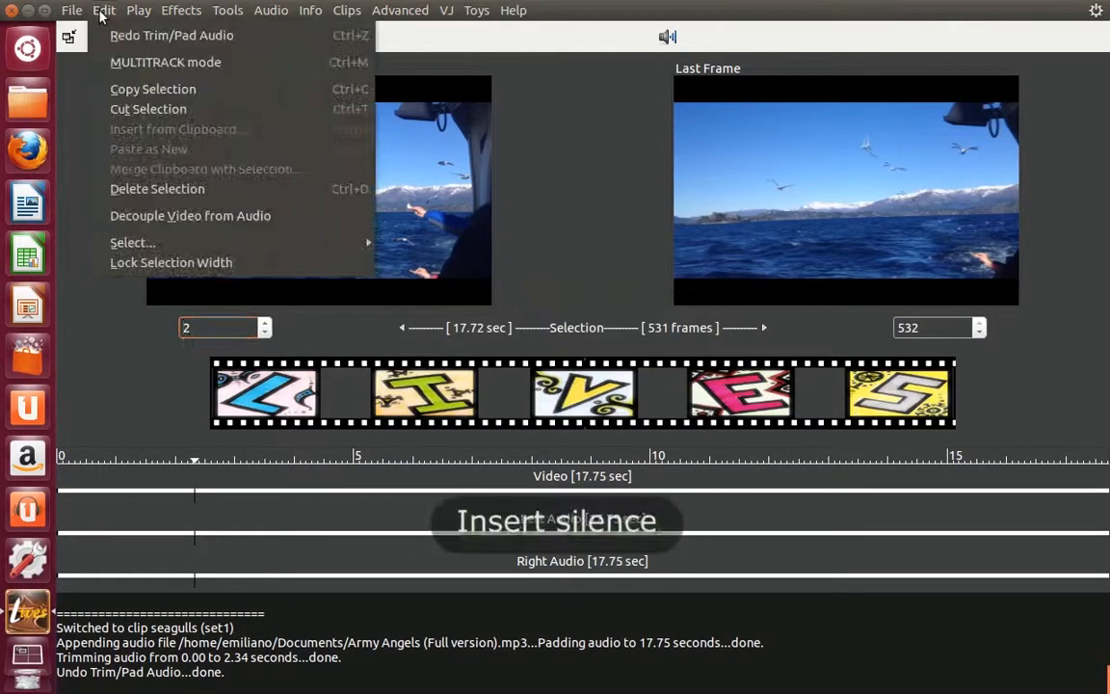
click(602, 191)
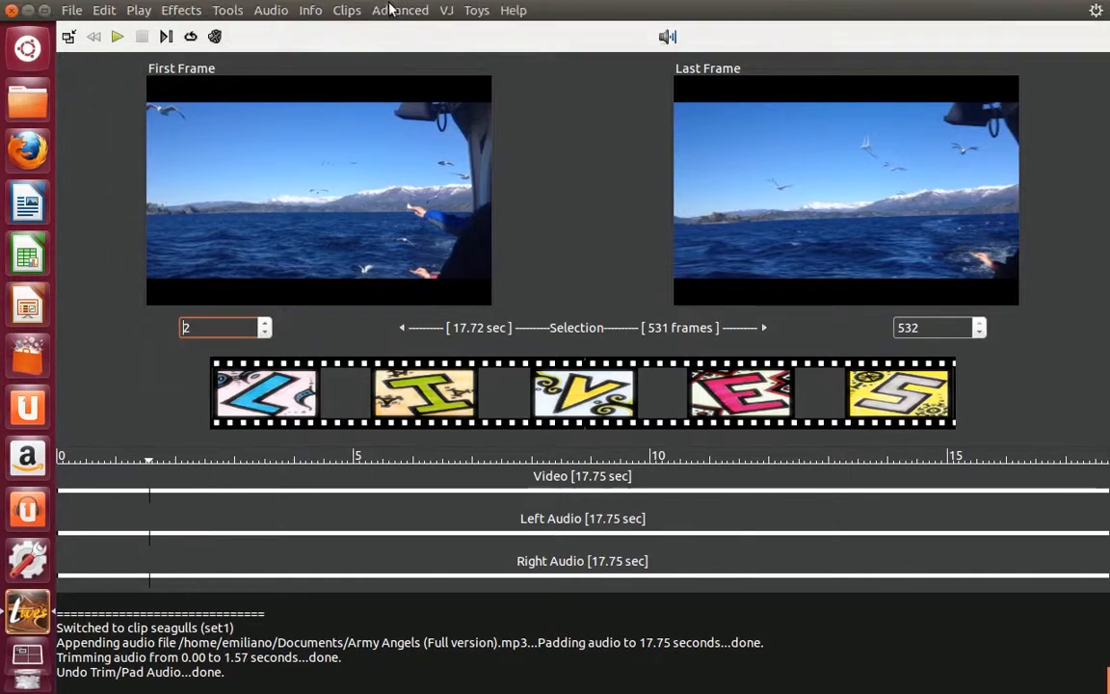
Switch to the IMG_0097.JPG clip, insert signed little-endian silence at 44100 Hz, 2 channels and sample size 16, and undo the insertion
click(344, 11)
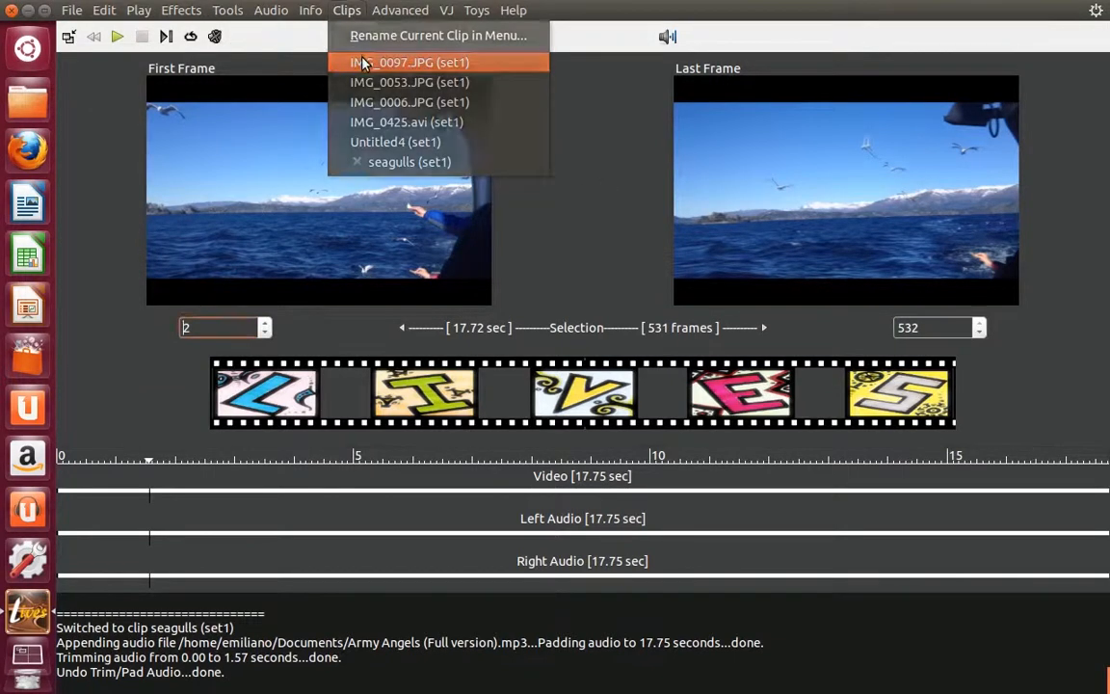
click(363, 63)
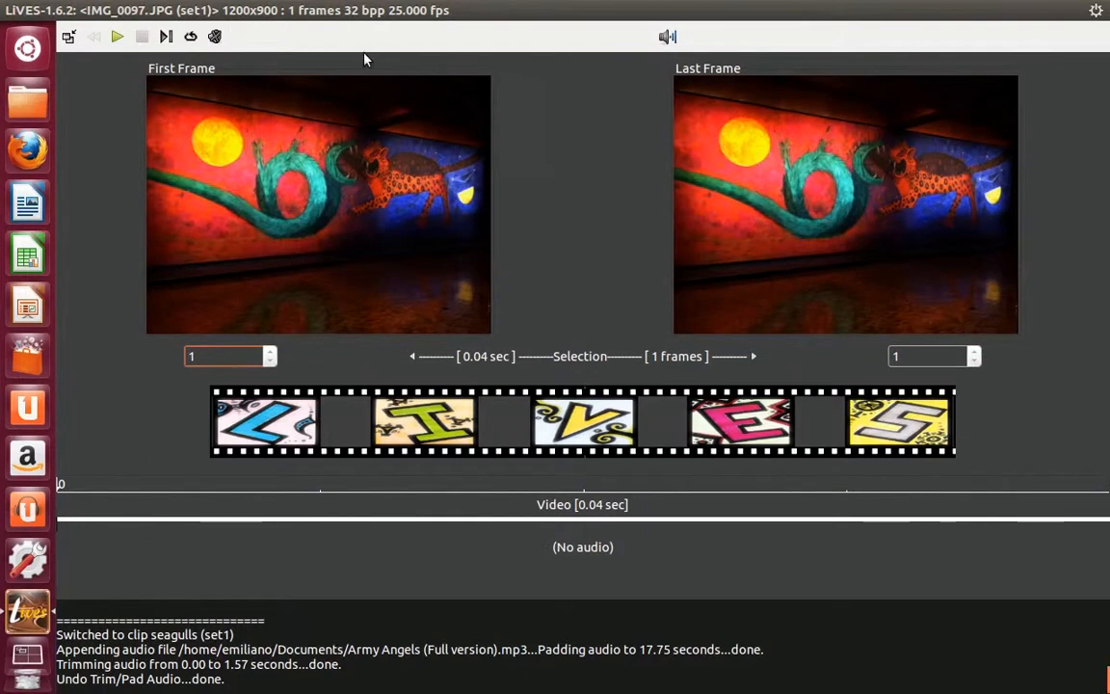
click(255, 11)
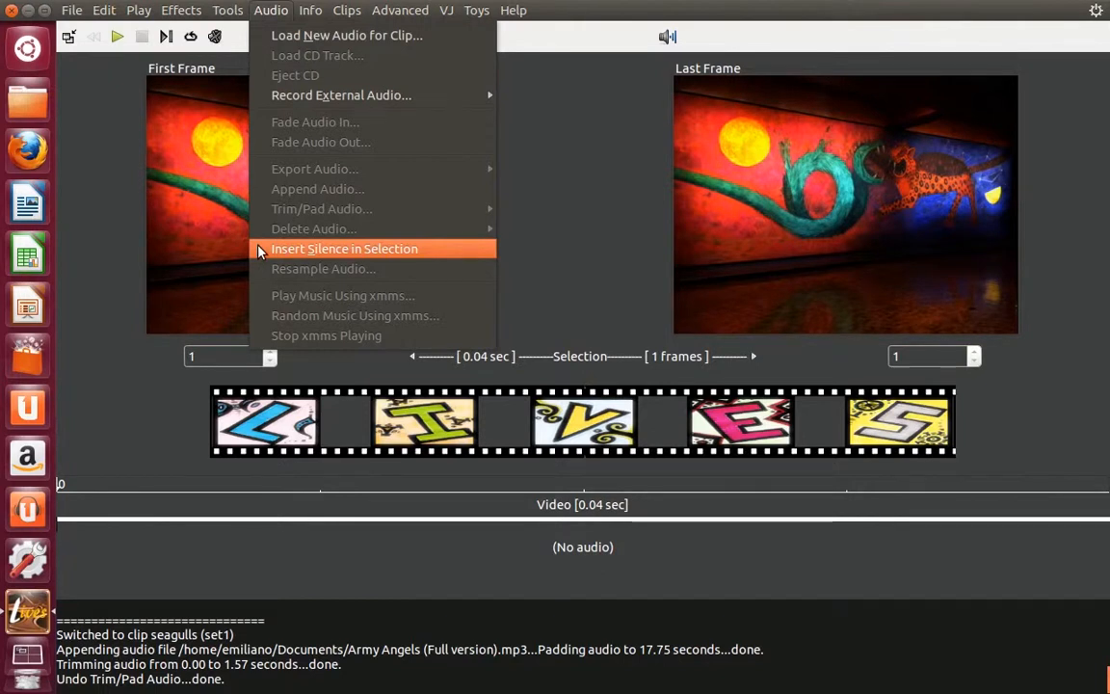
click(289, 249)
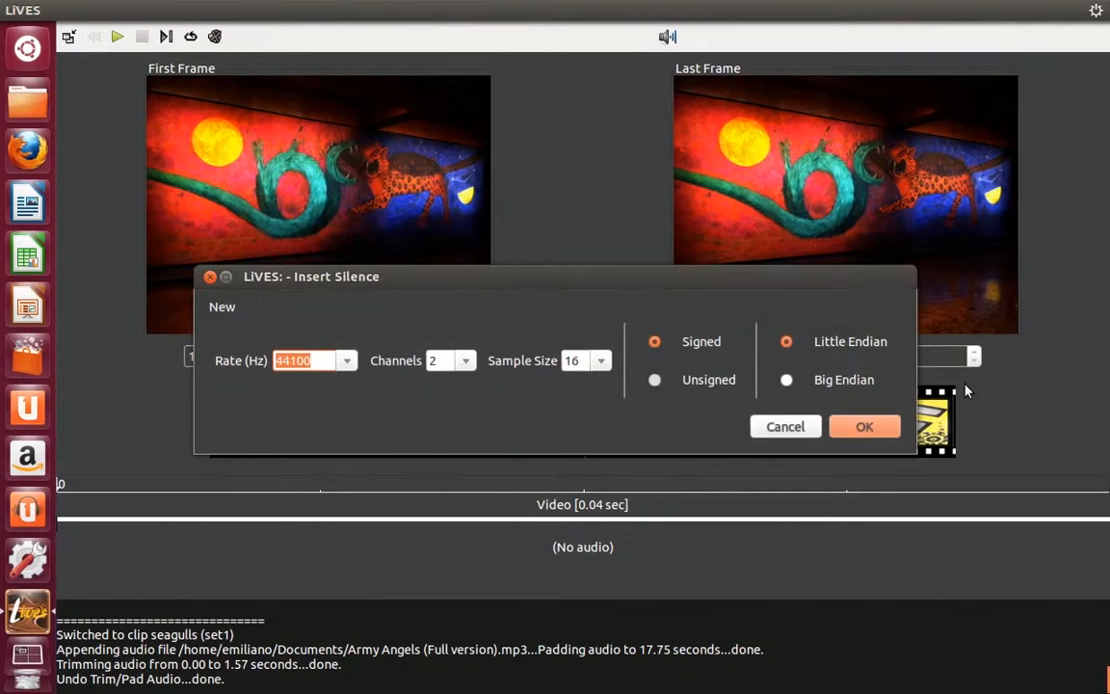
click(865, 425)
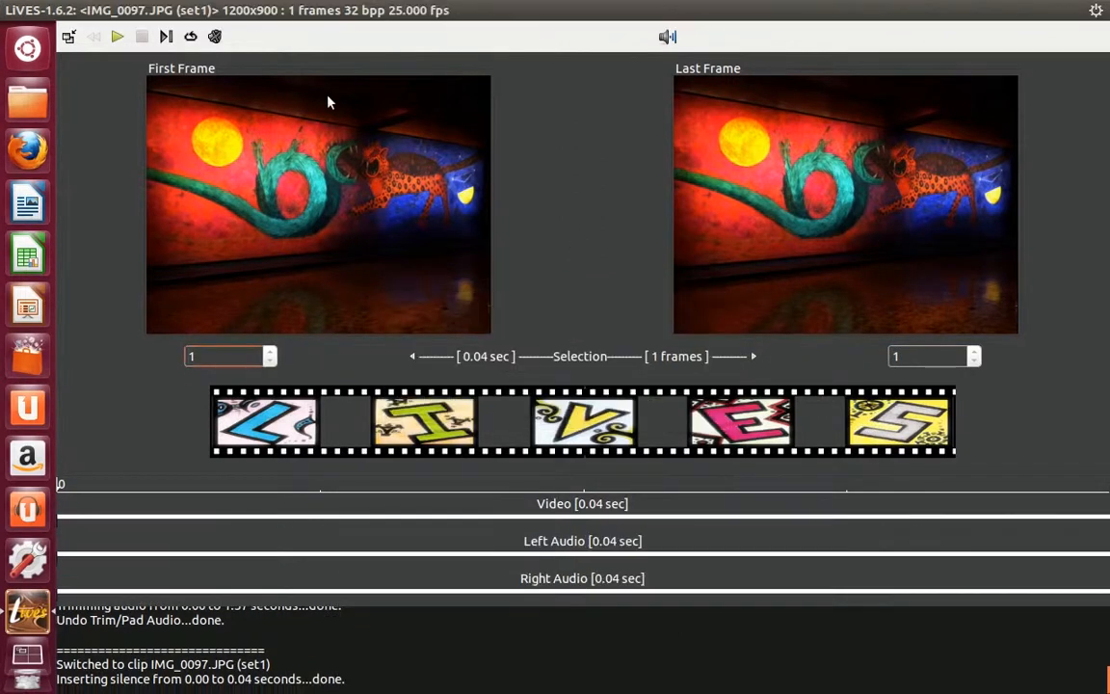
click(102, 9)
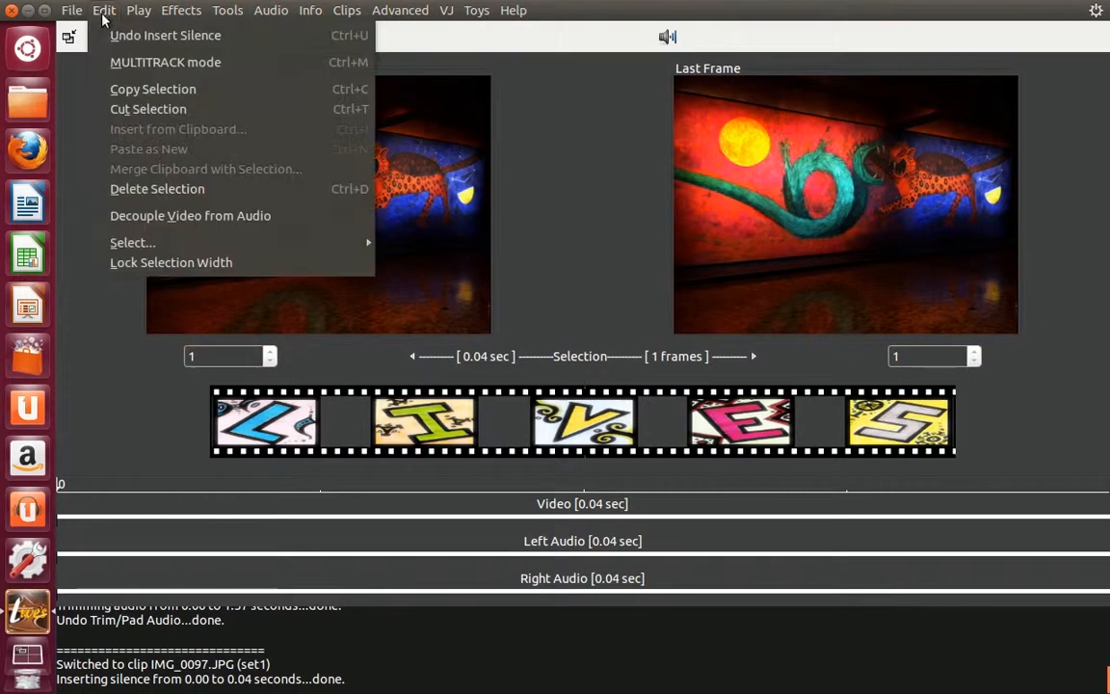
click(102, 39)
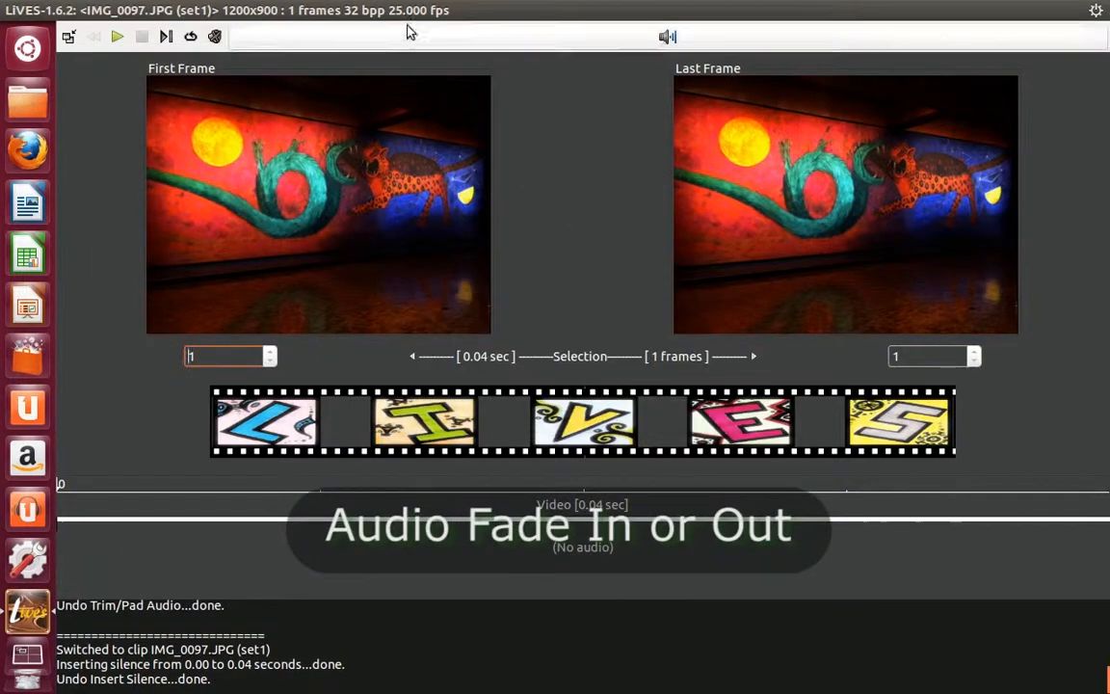
In the IMG_0425.avi clip, fade the audio in over the first 1.6 seconds, and undo that fade-in
click(347, 11)
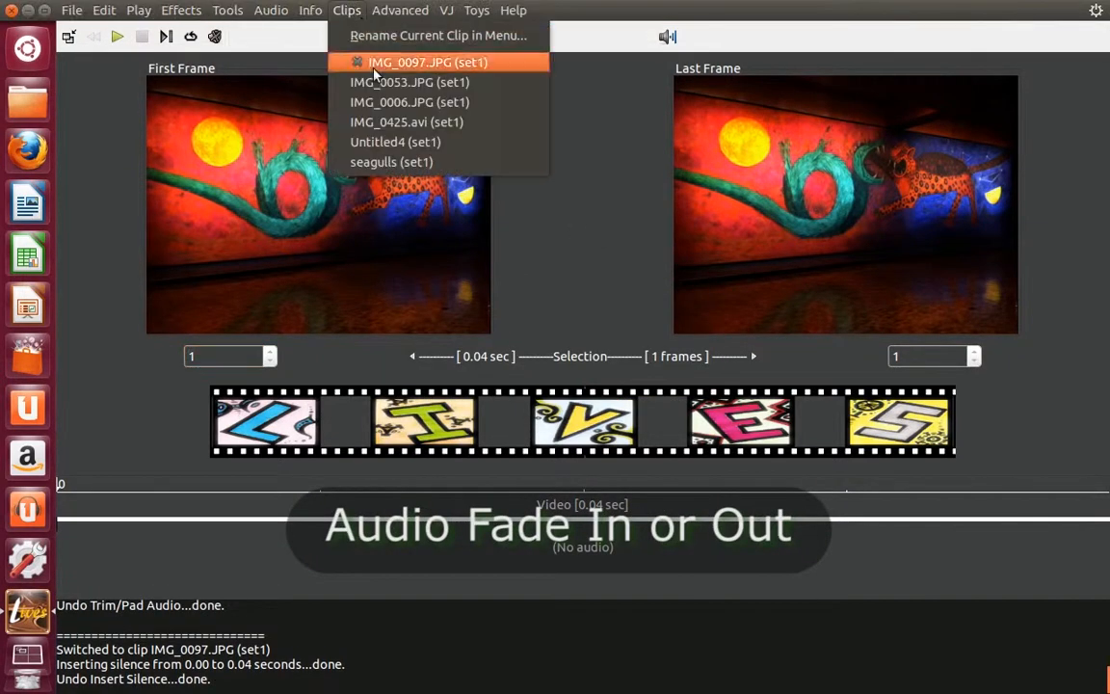
click(357, 120)
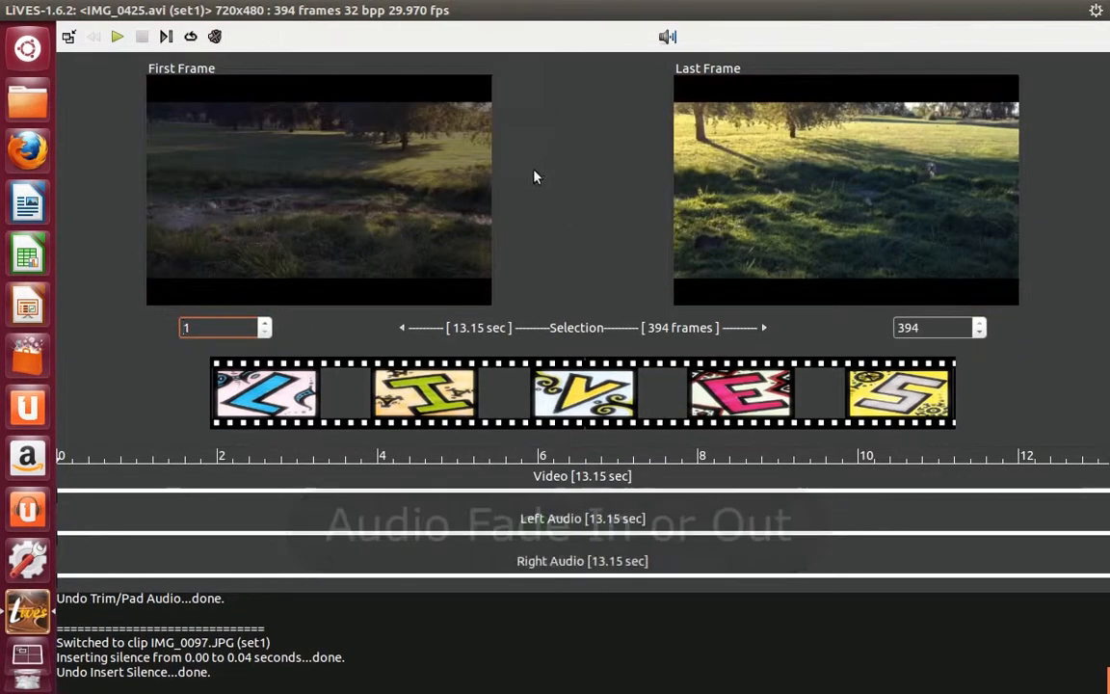
click(272, 11)
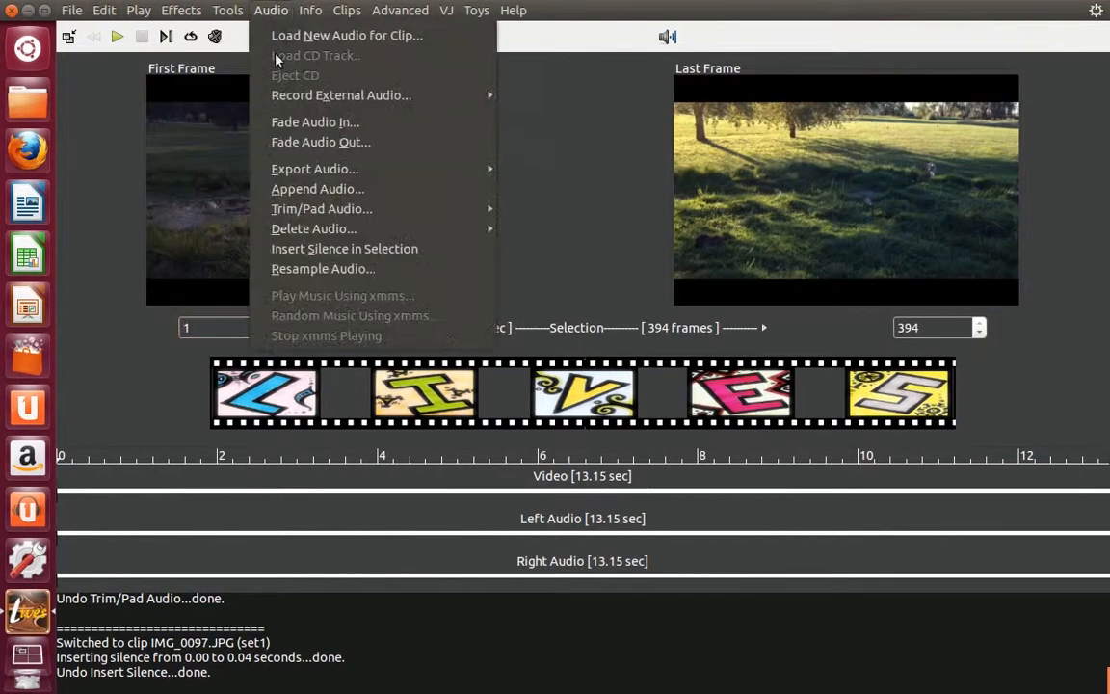
click(264, 122)
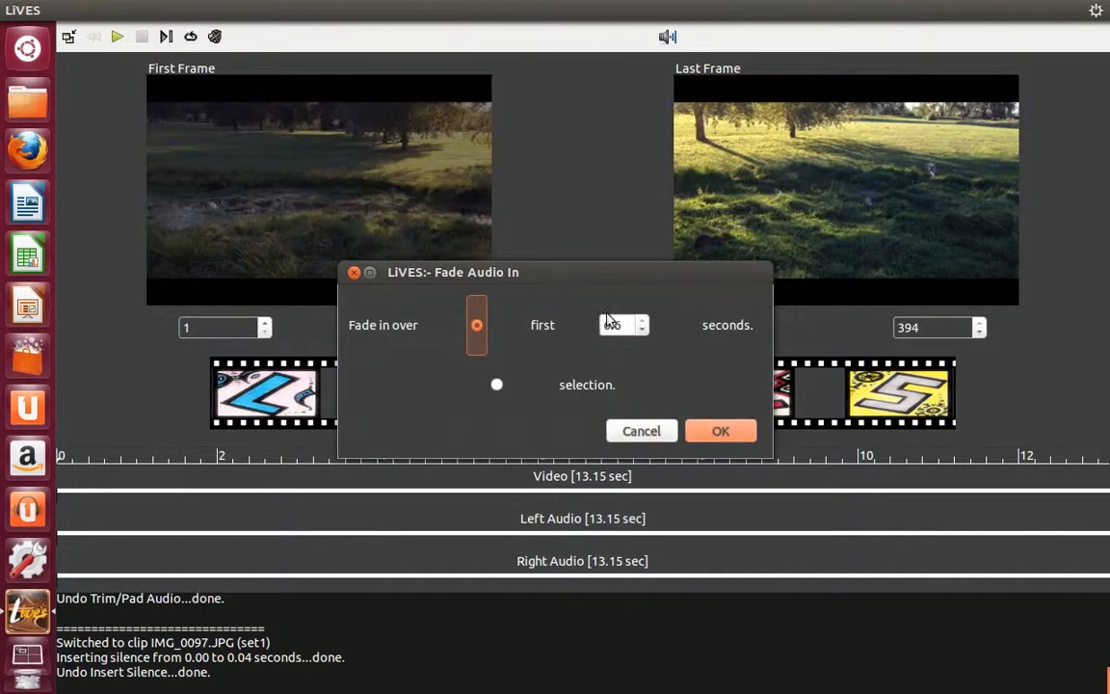
click(640, 330)
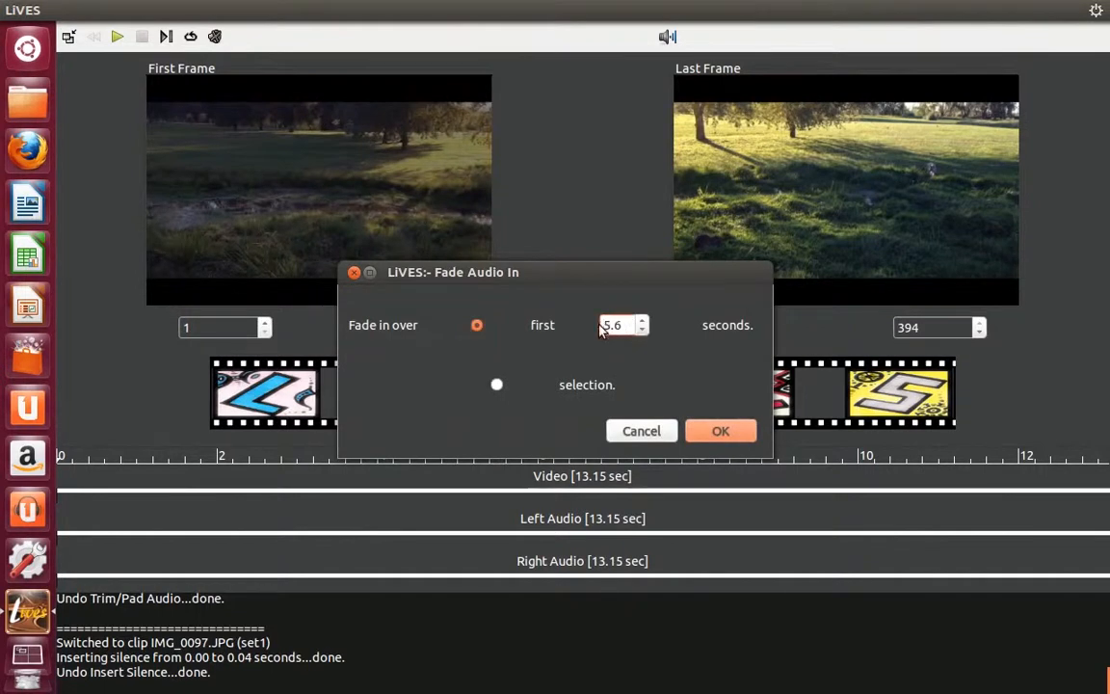
click(641, 333)
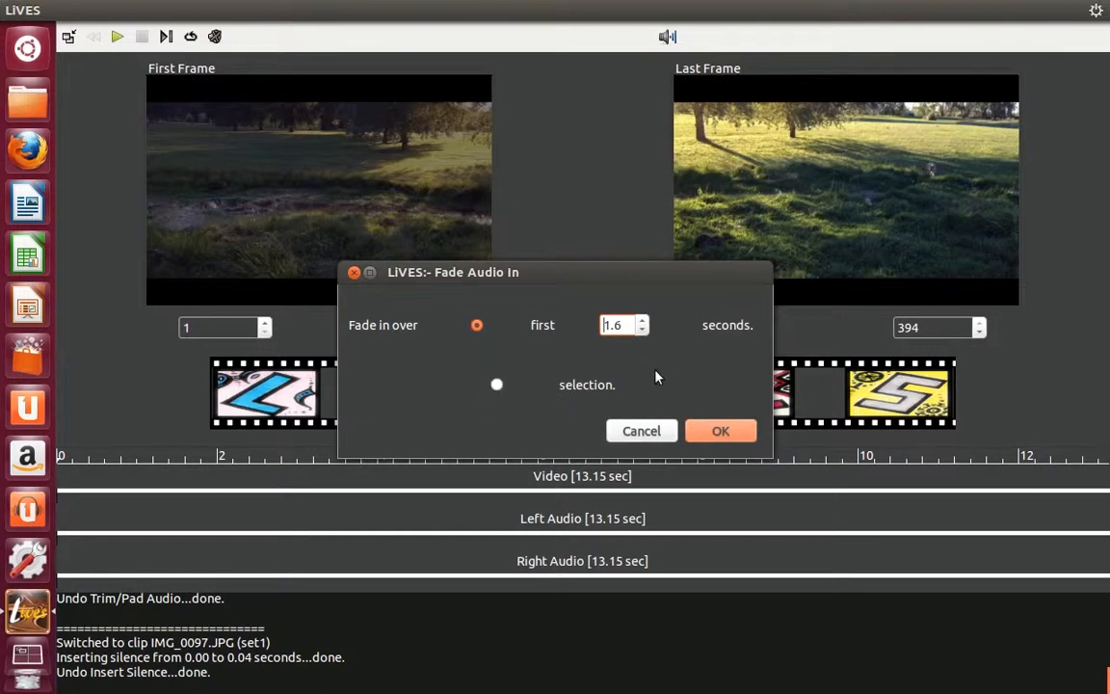
click(721, 427)
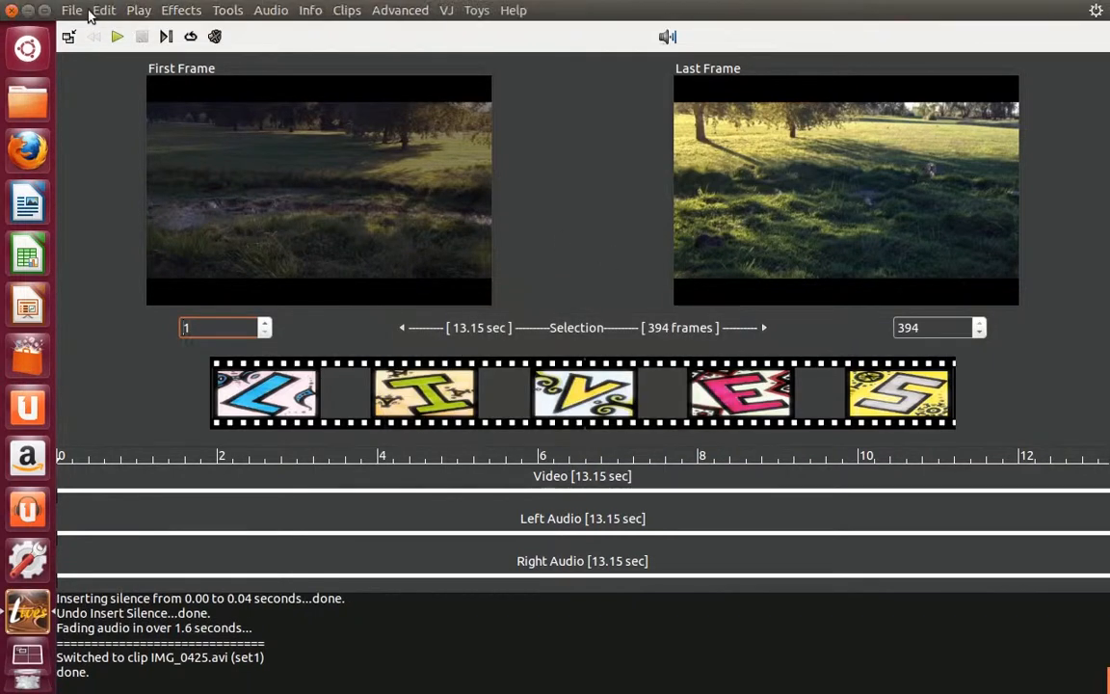
click(100, 11)
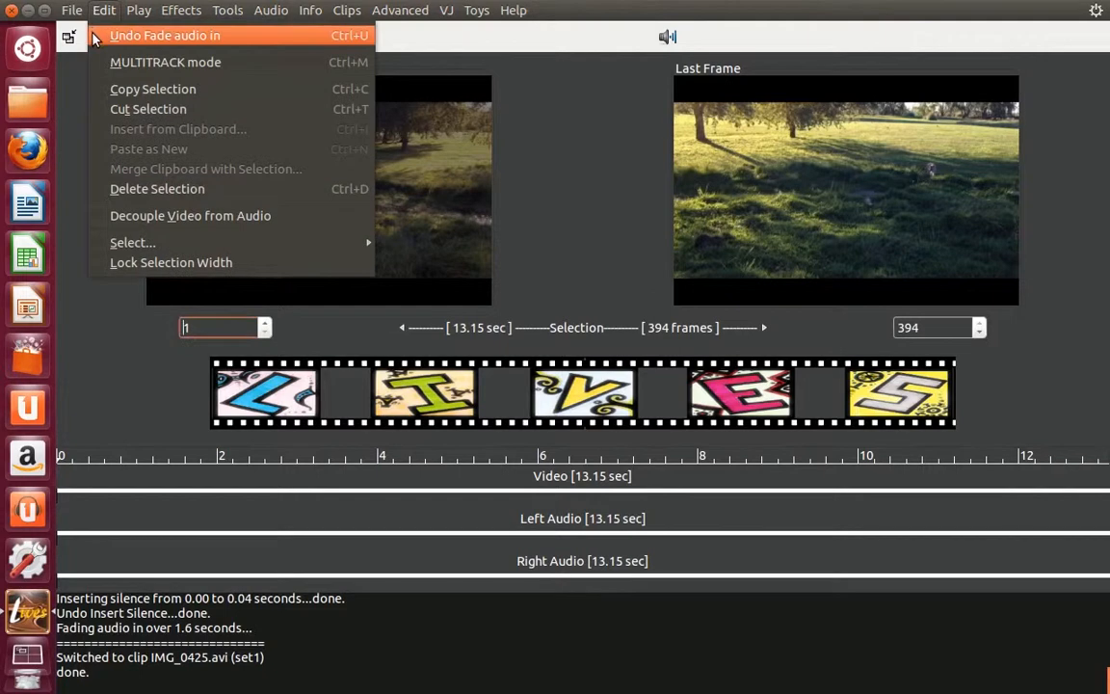
click(95, 36)
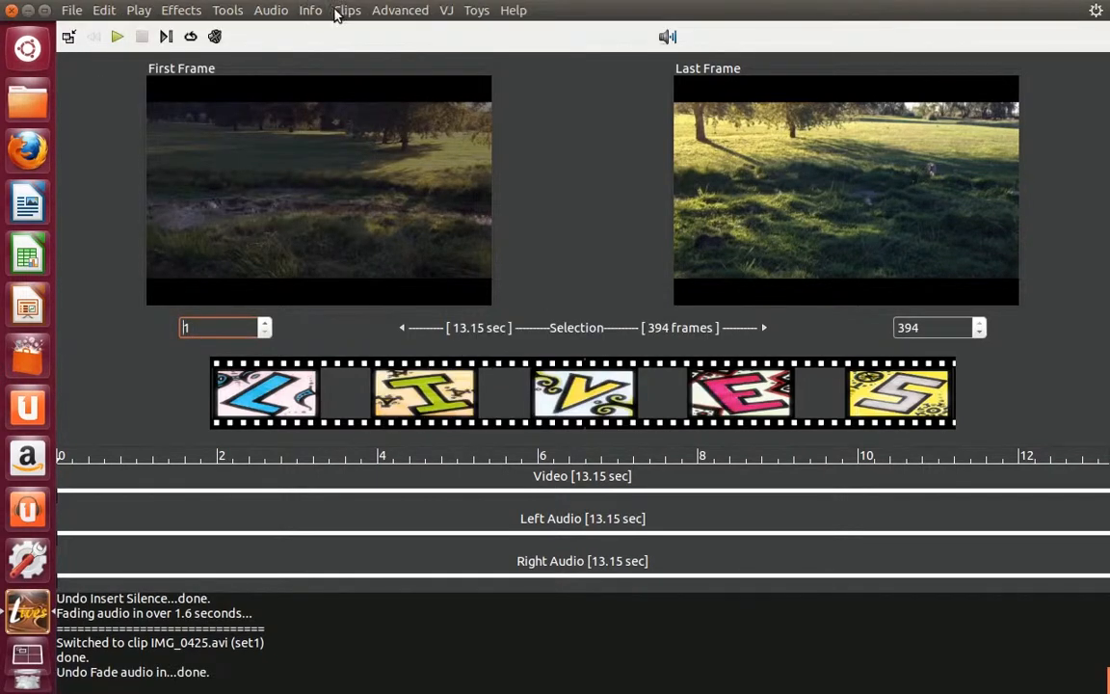
Fade the clip's audio out over the last 3.6 seconds, and undo that fade-out
click(280, 13)
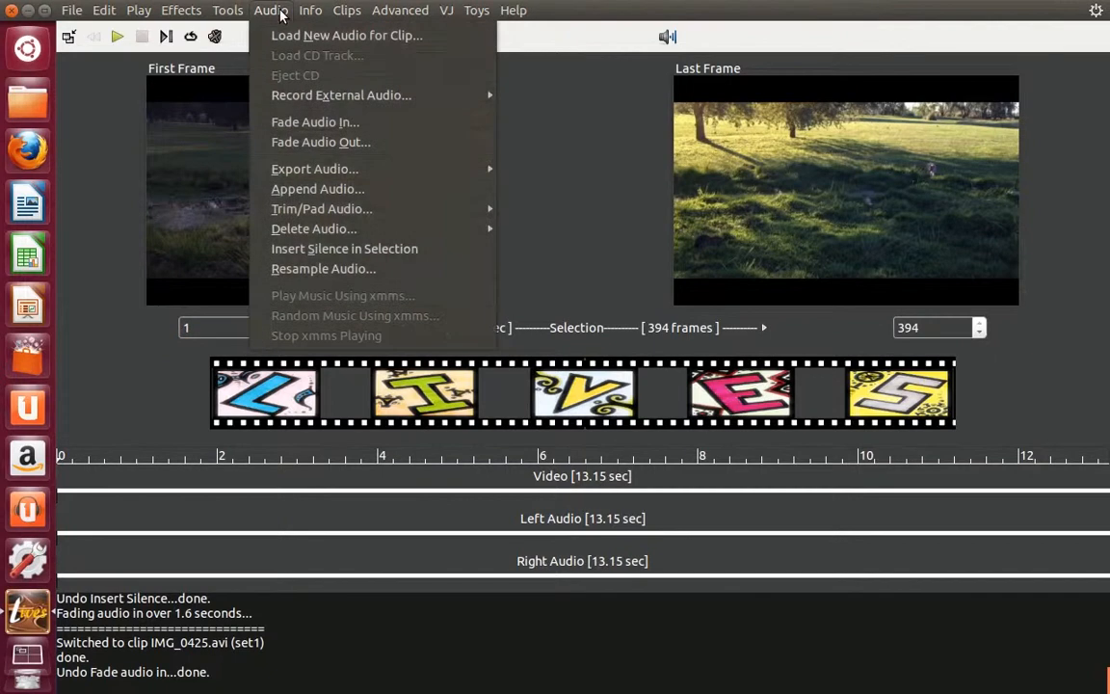
click(285, 142)
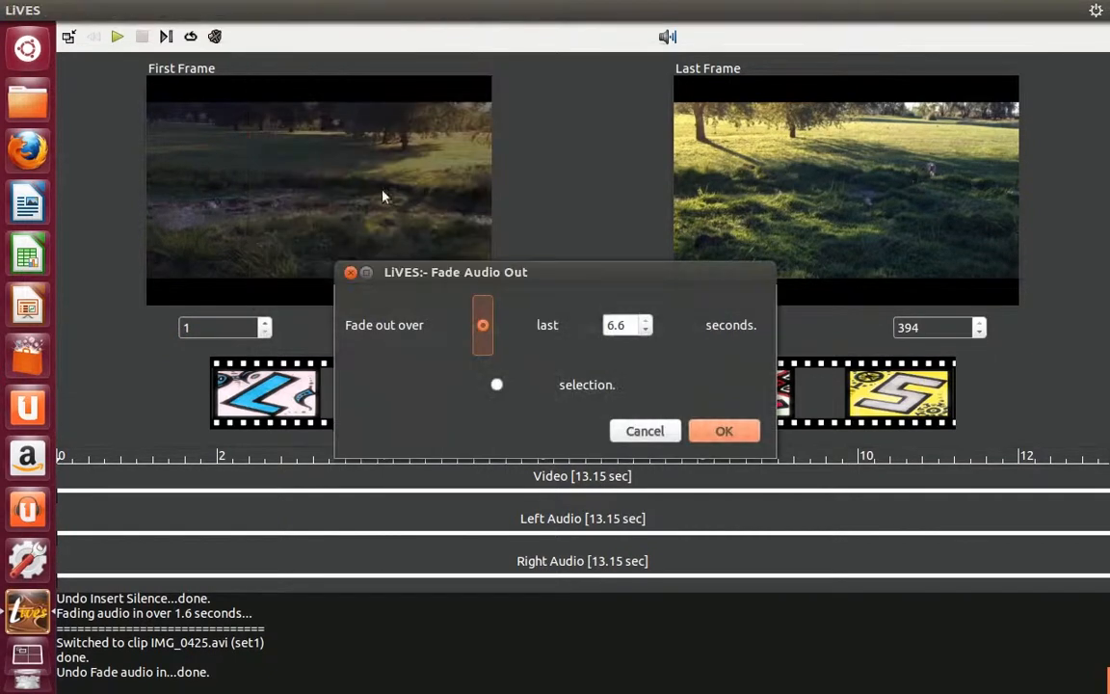
click(647, 332)
click(647, 332)
click(647, 332)
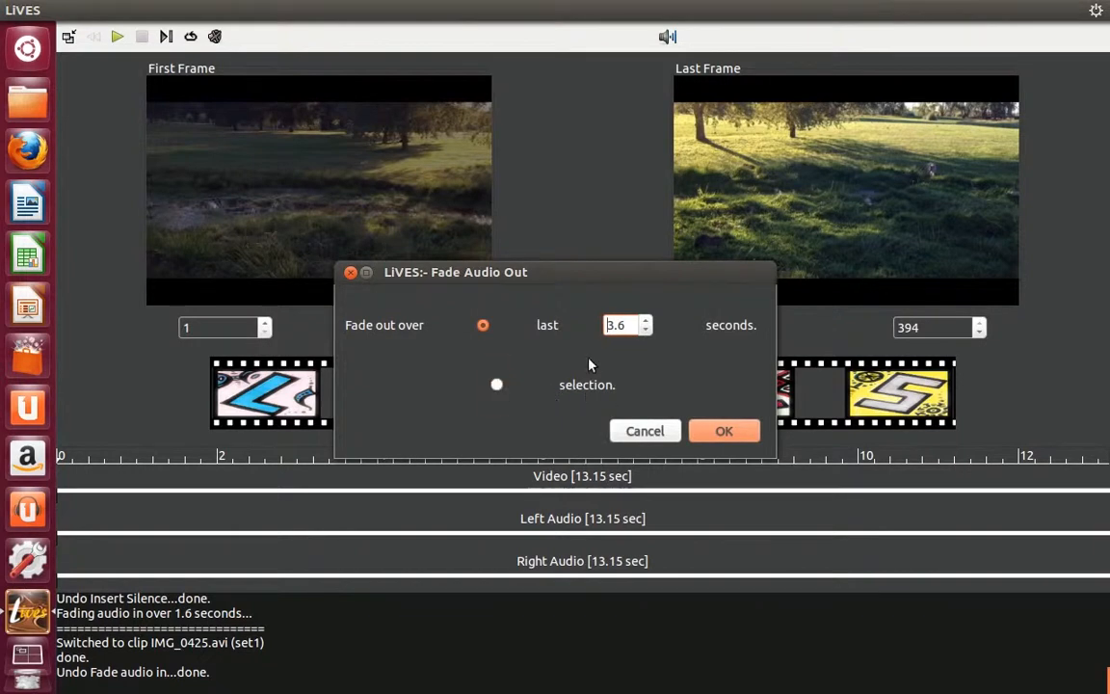
click(719, 434)
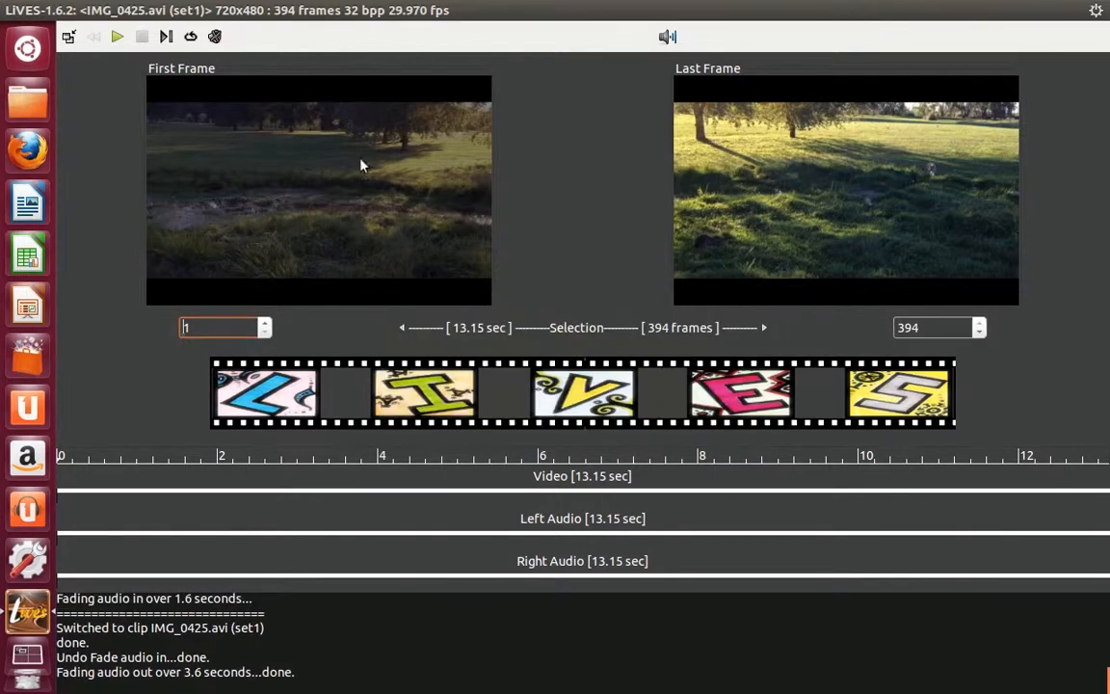
click(73, 11)
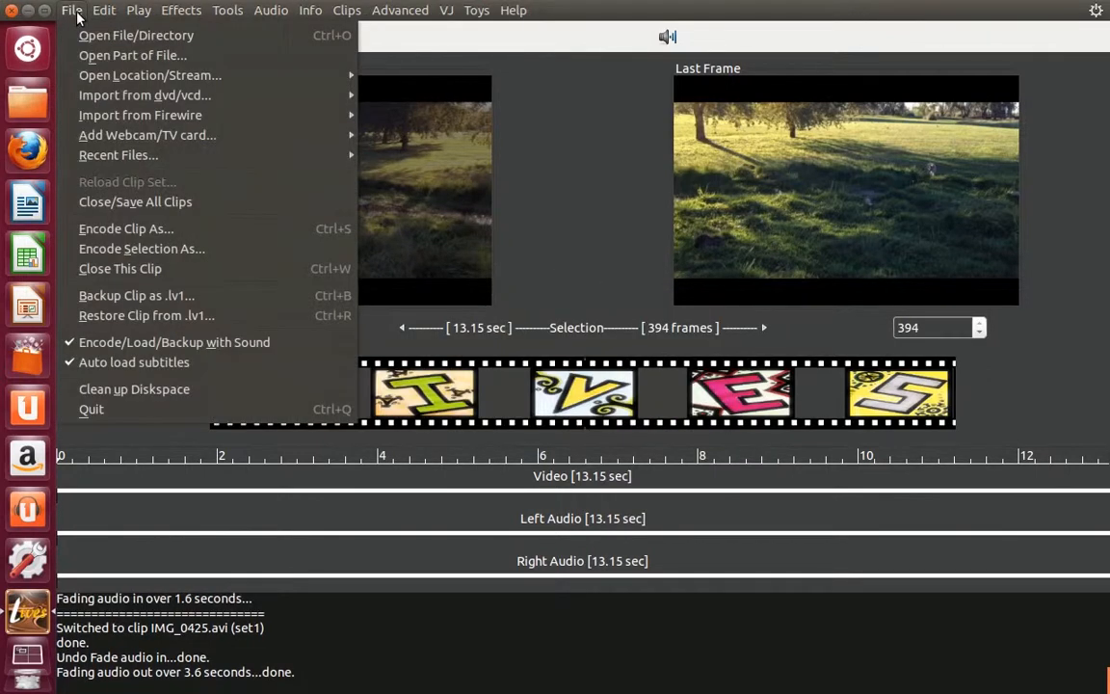
mouse_move(93, 13)
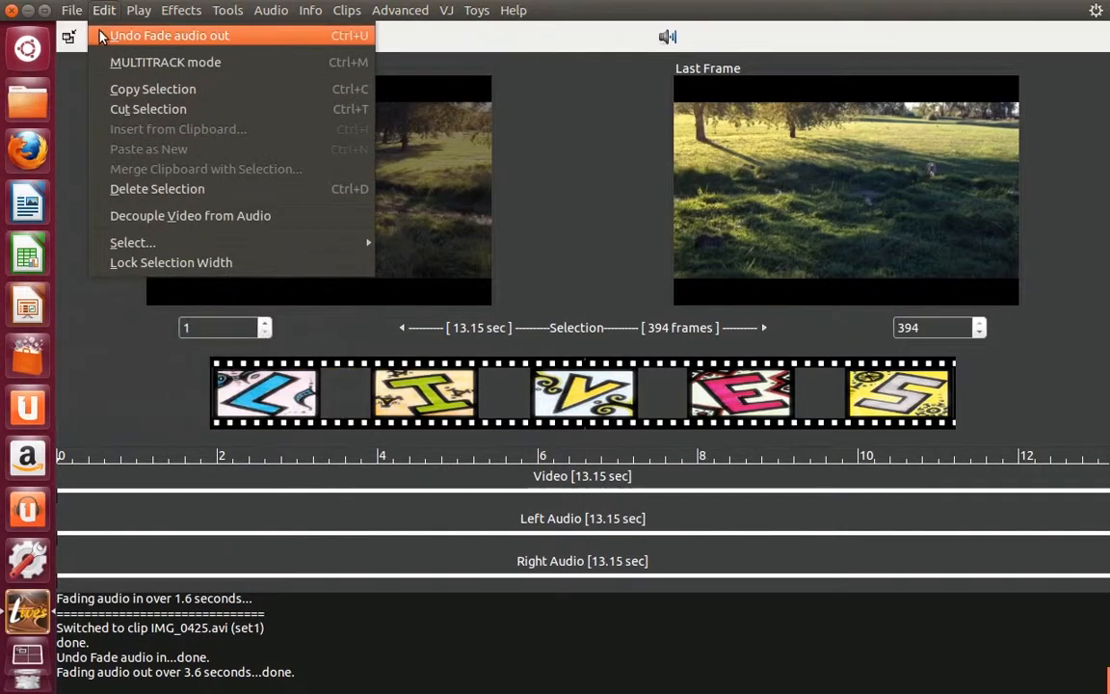
click(101, 37)
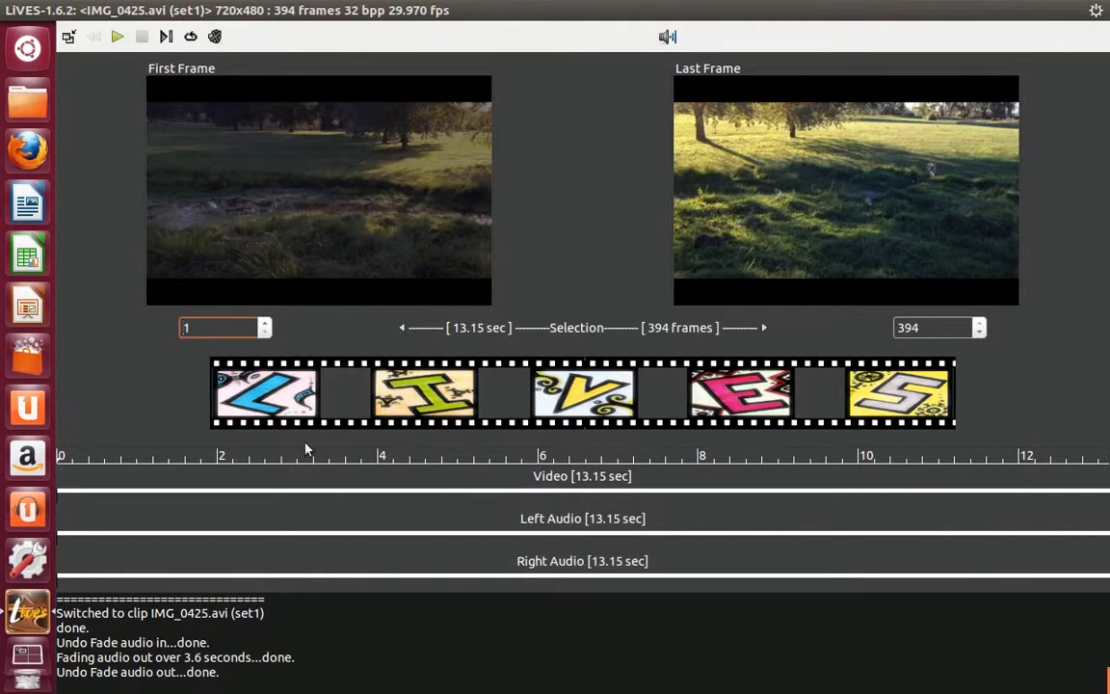
Select frames 80 to 152 of the clip and record external audio into that selection
click(268, 495)
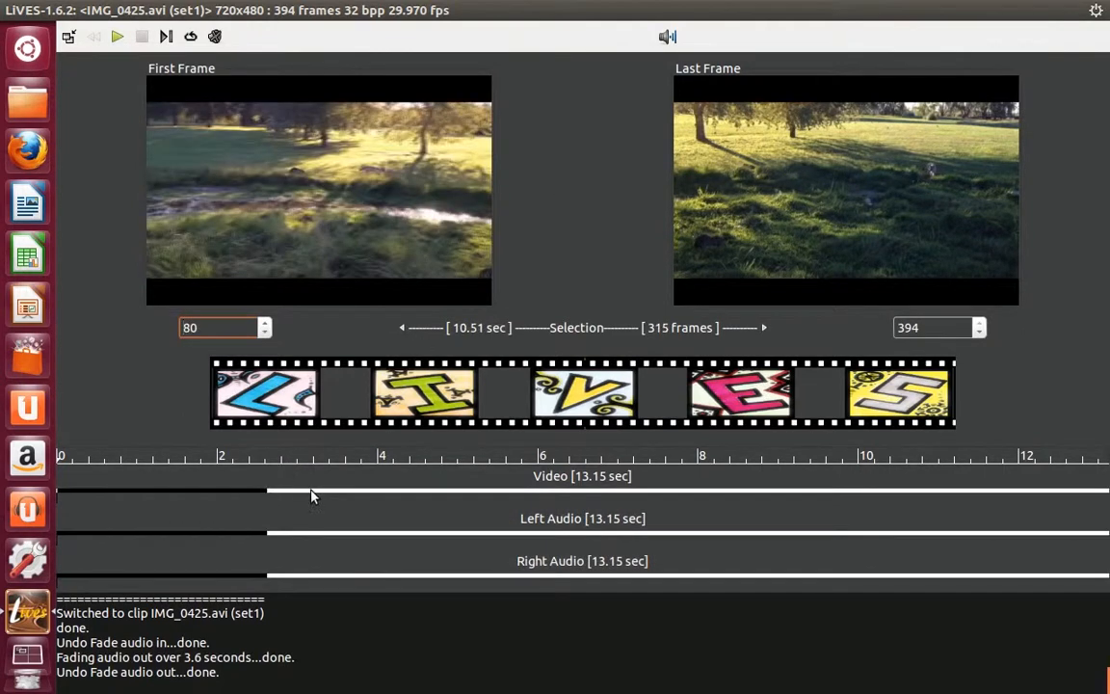
drag(807, 497, 463, 503)
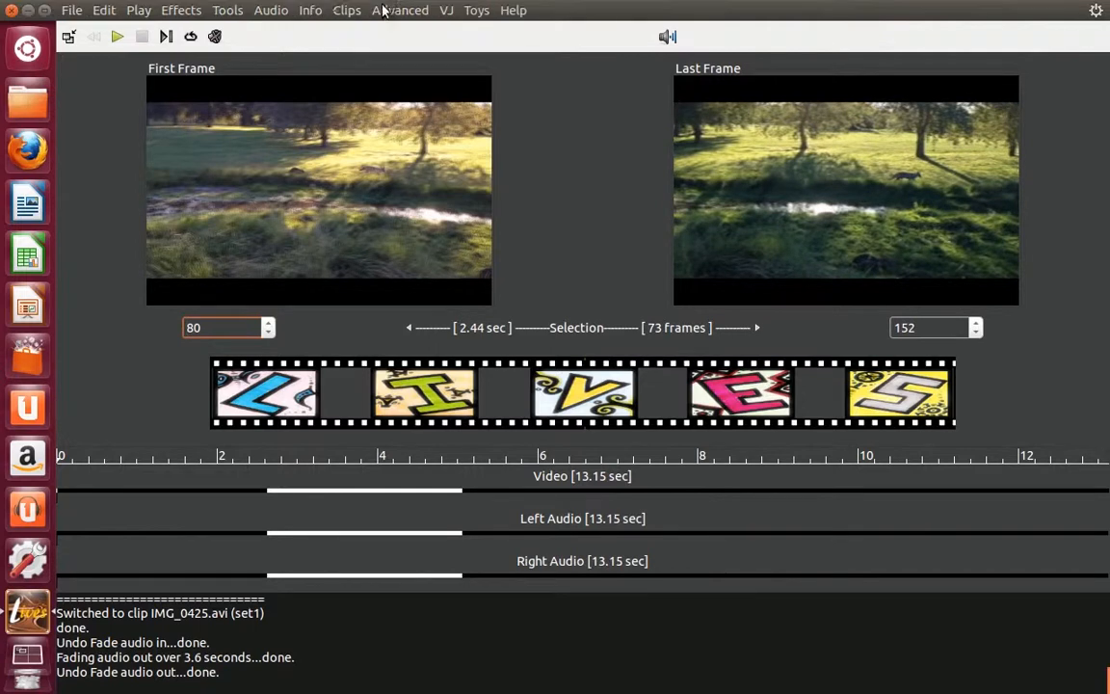
click(274, 12)
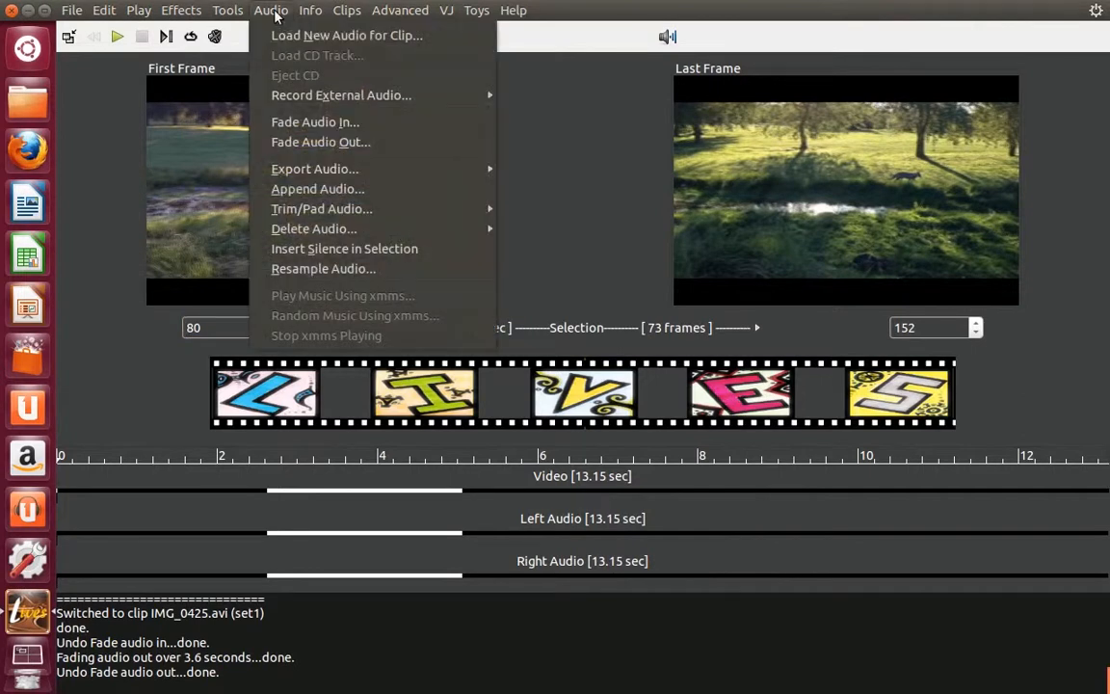
mouse_move(326, 99)
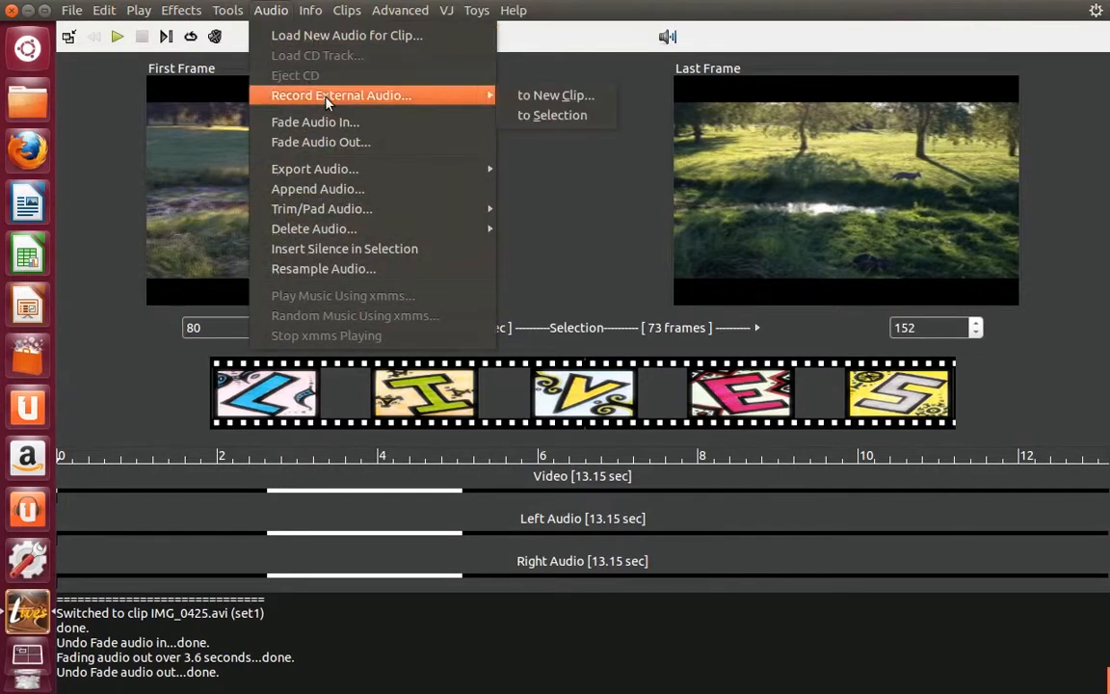
click(564, 116)
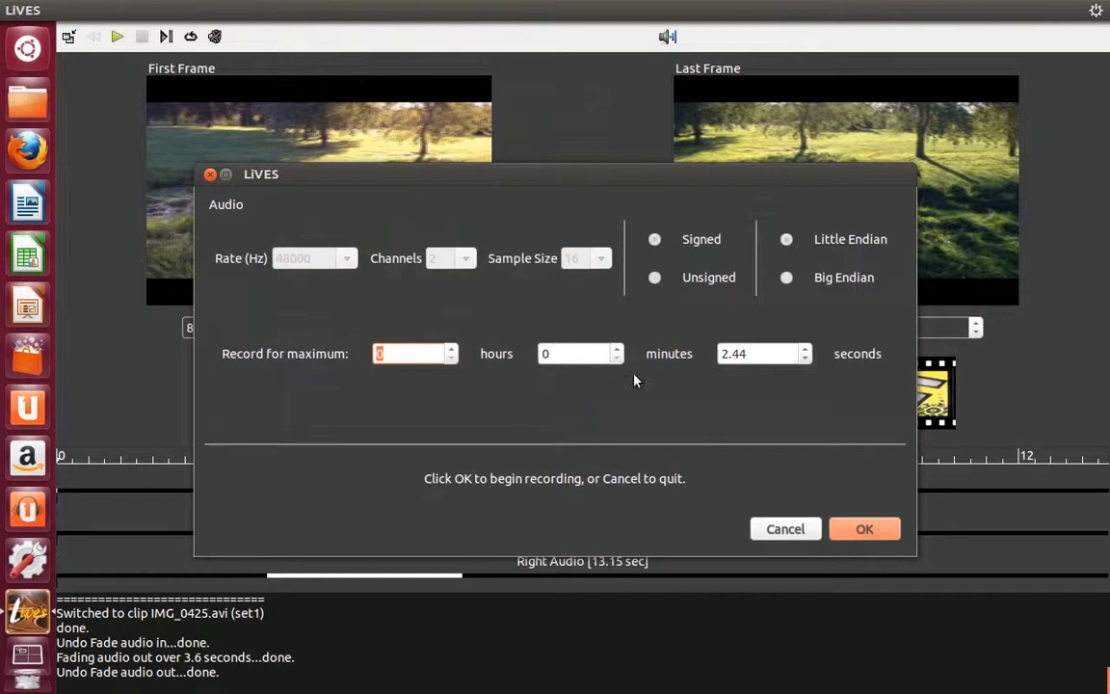
click(864, 529)
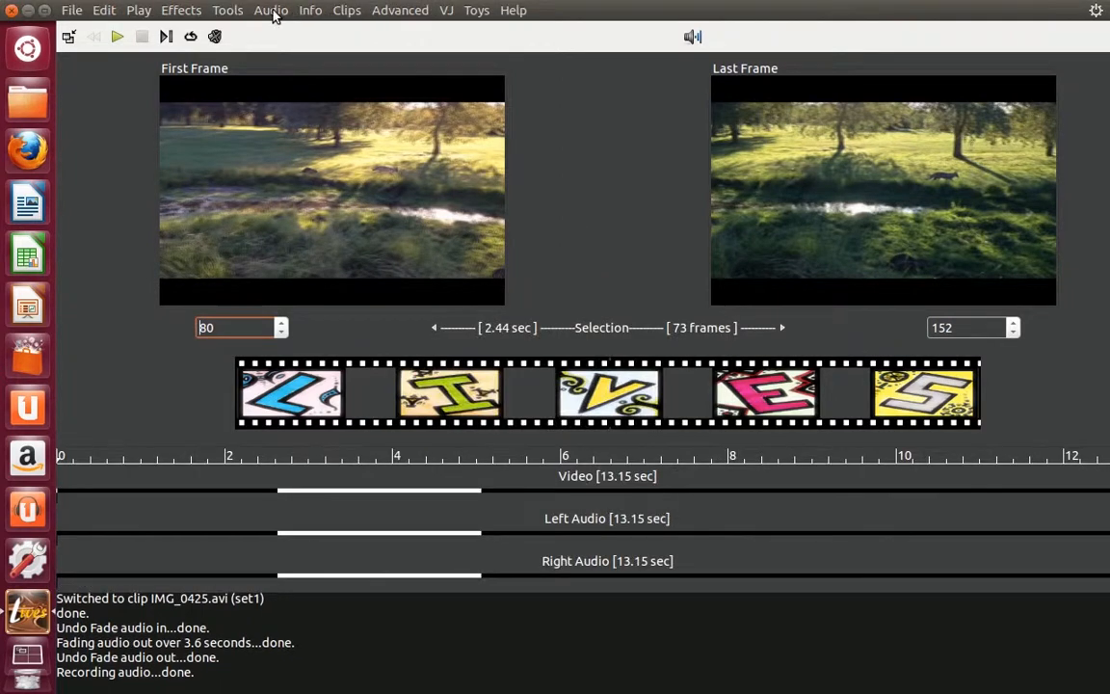
click(272, 11)
mouse_move(358, 92)
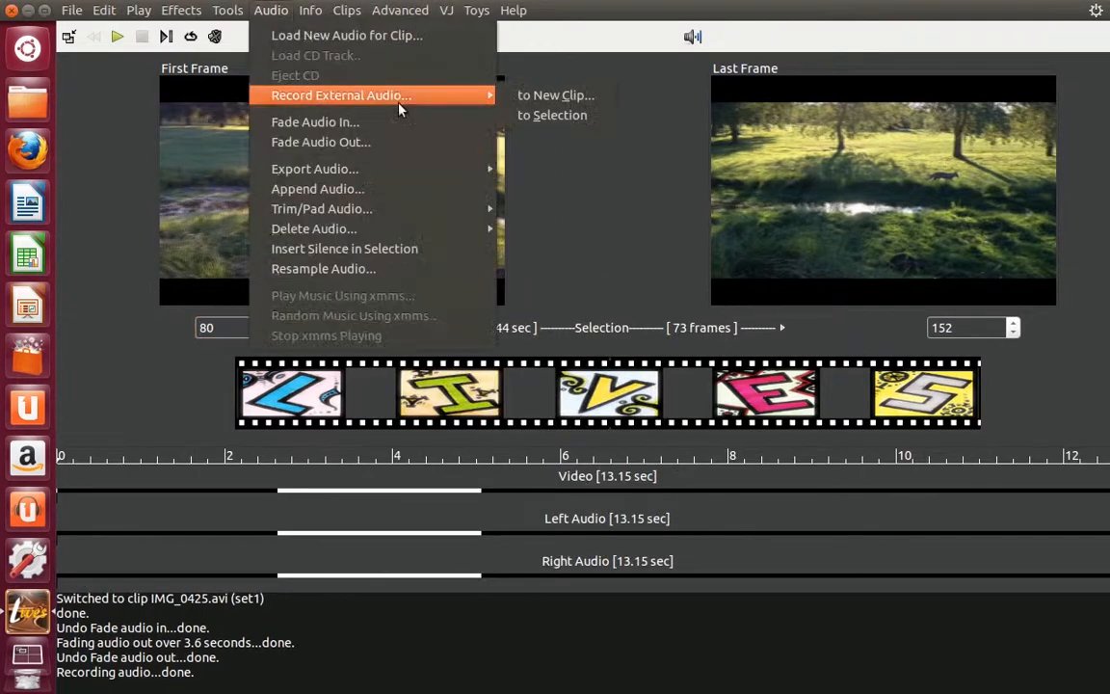
click(553, 95)
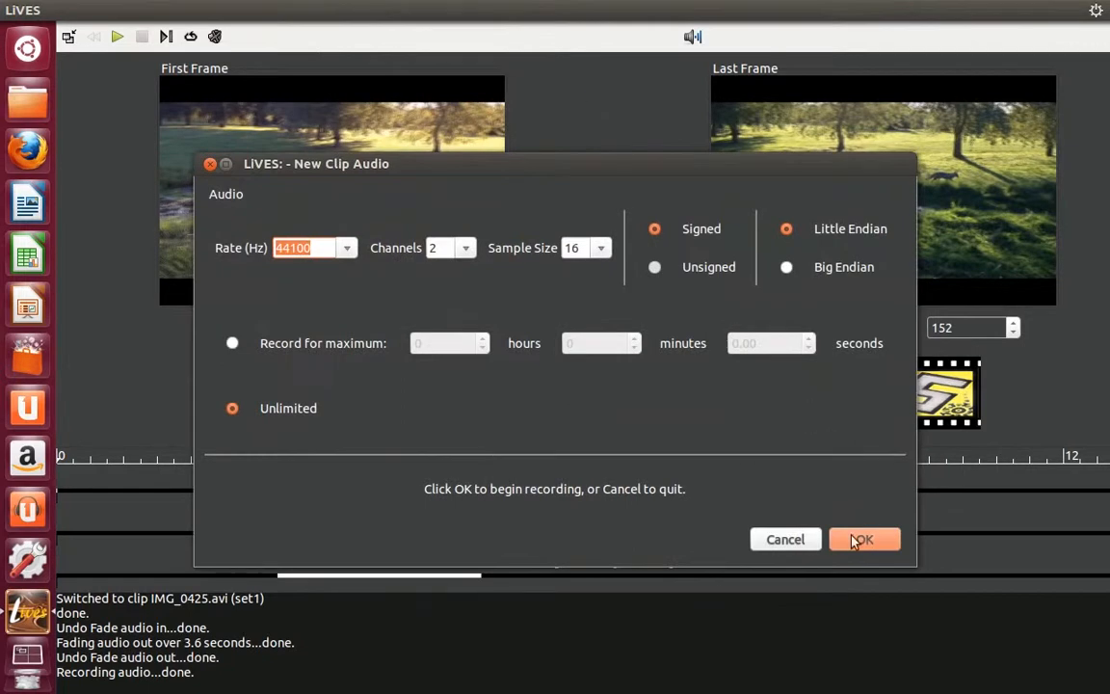
click(805, 541)
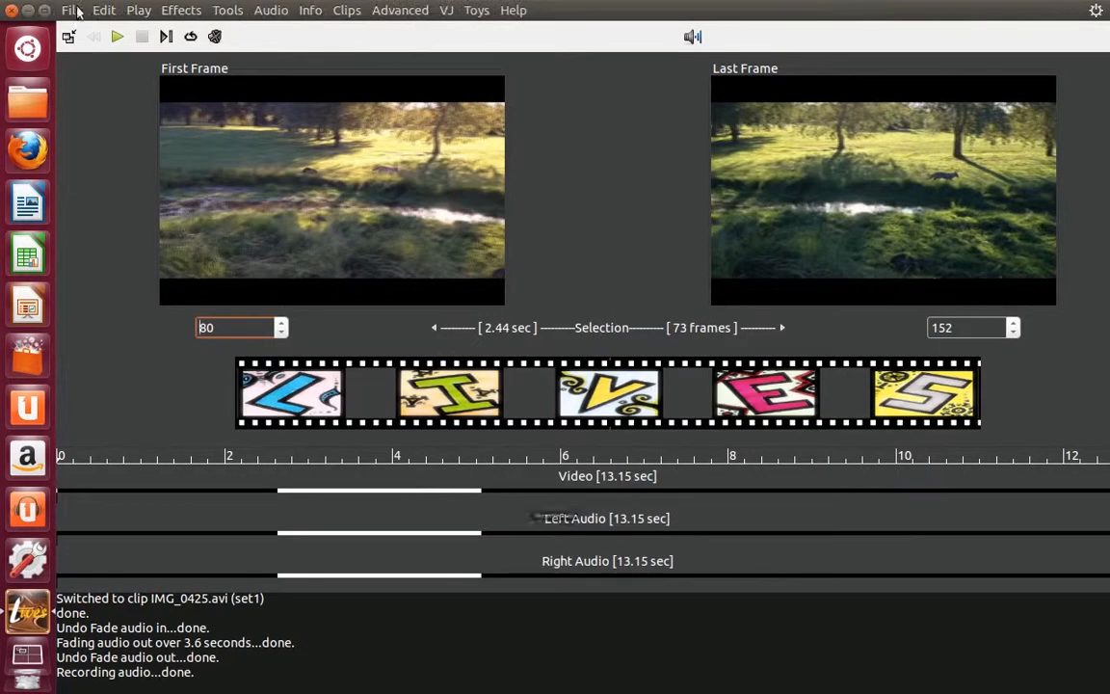
Undo the recording of new audio in the selection
click(102, 10)
click(120, 35)
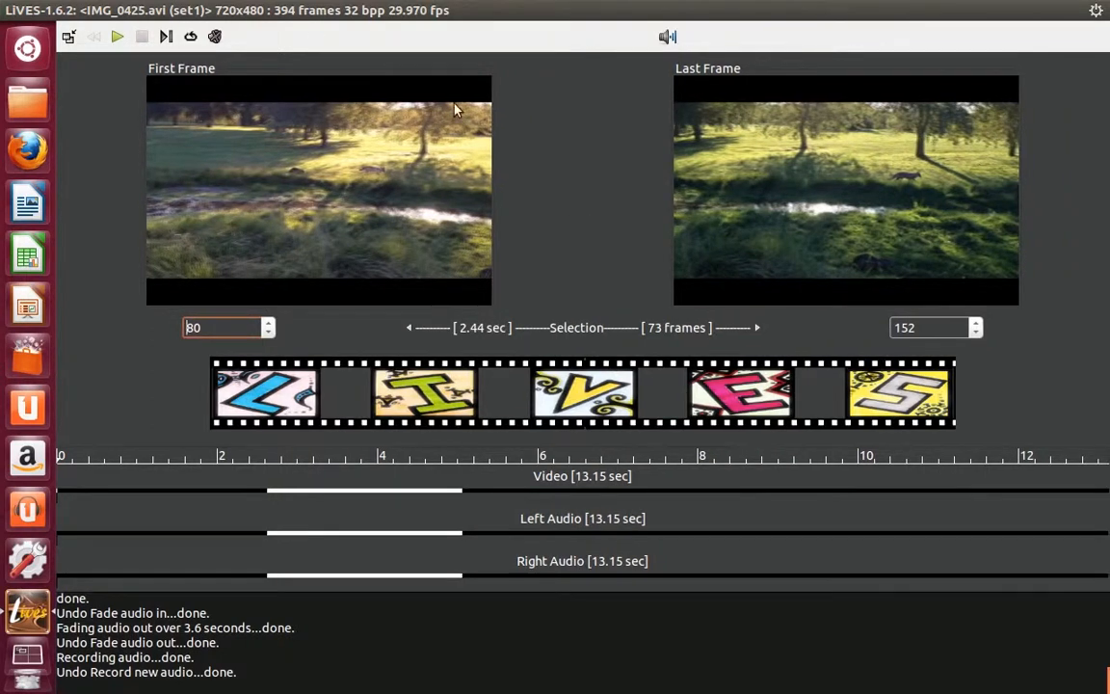
Resample the clip's audio to 1 channel at 48000 Hz, sample size 16, signed little-endian, and undo the resampling
click(270, 9)
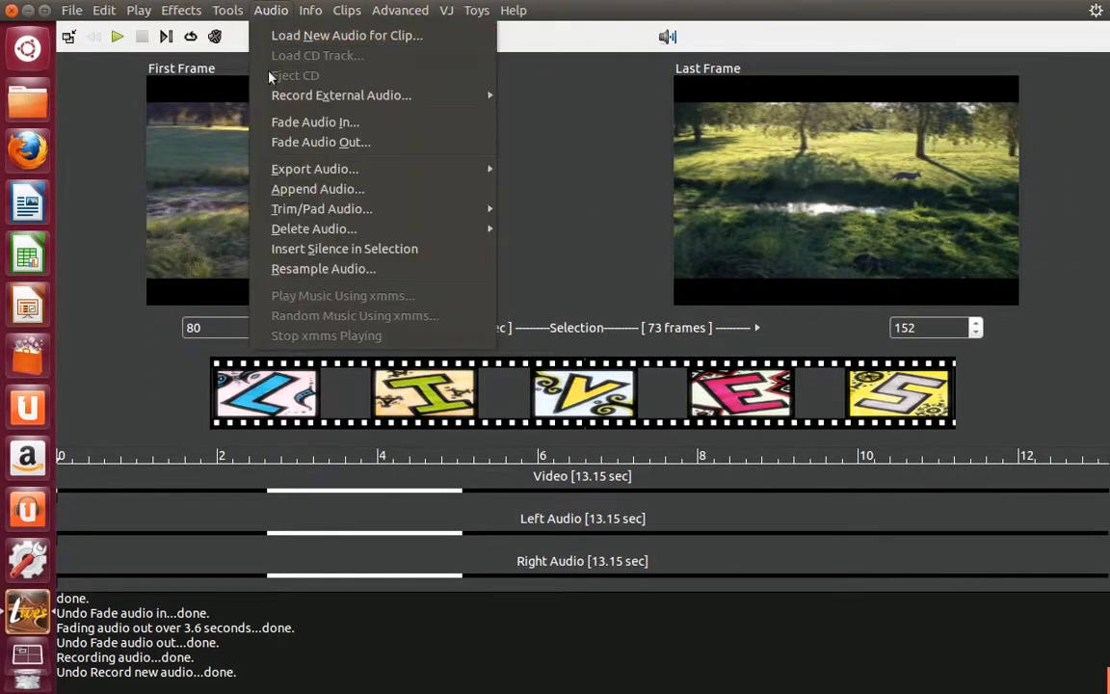
click(260, 272)
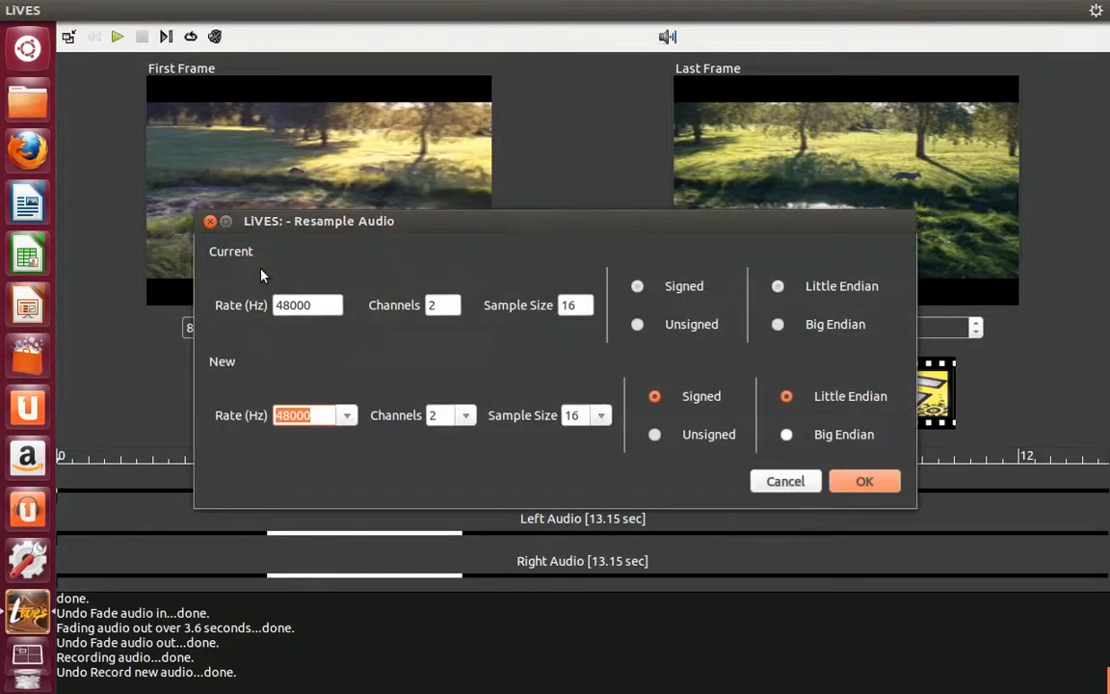
click(349, 415)
click(466, 415)
click(466, 416)
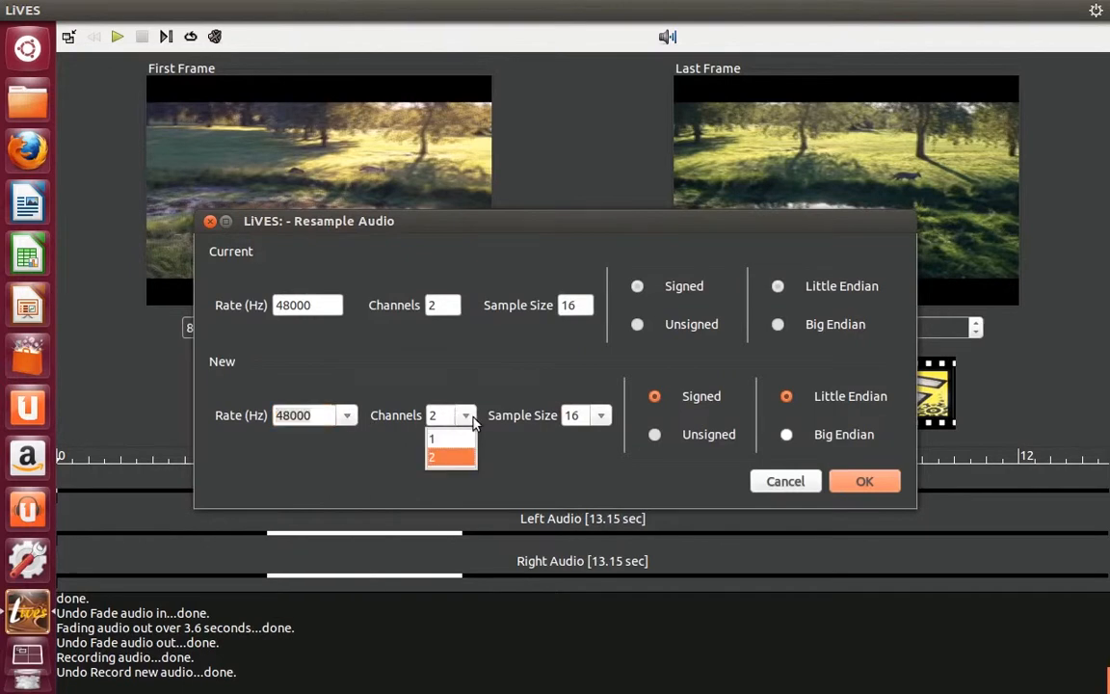
click(464, 438)
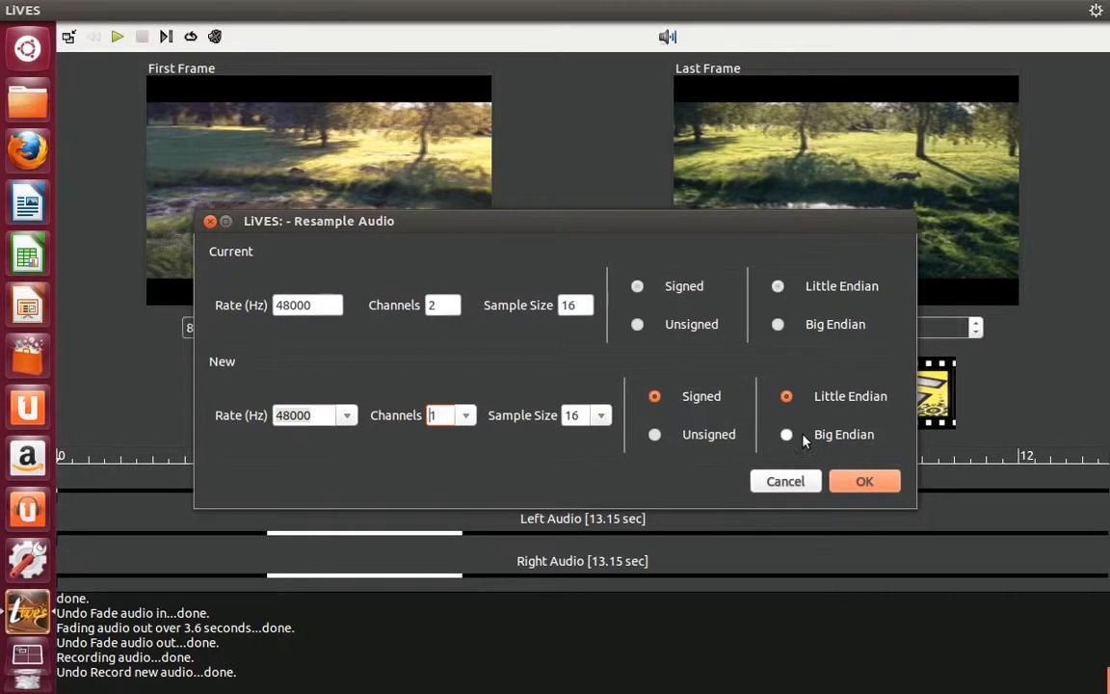
click(859, 481)
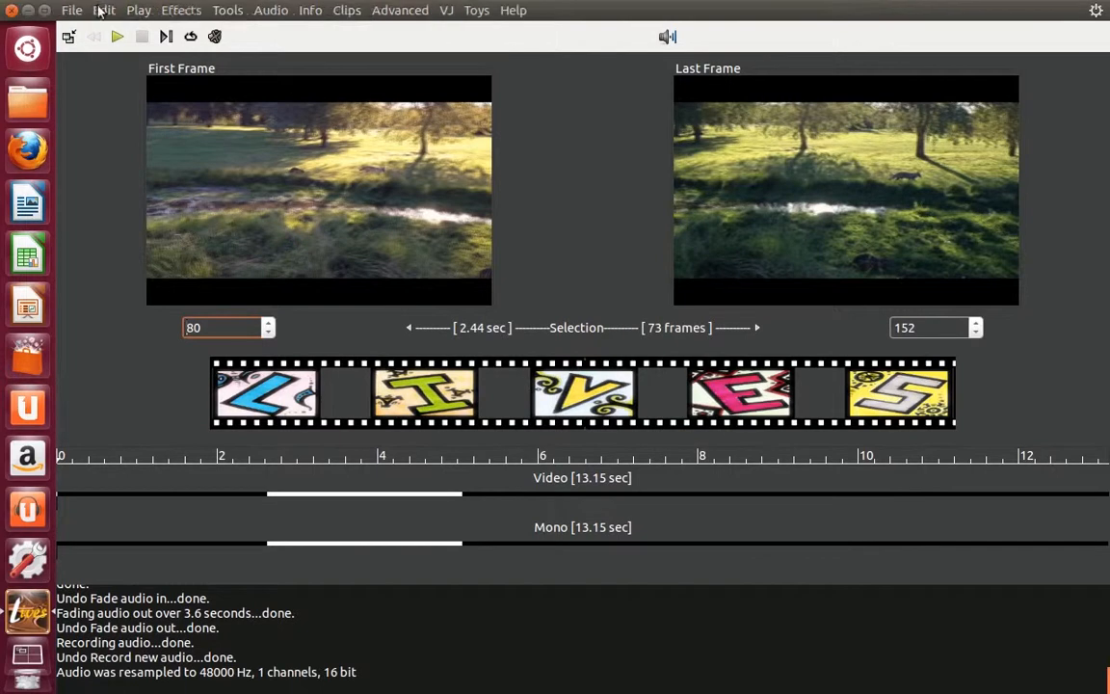
click(102, 9)
click(100, 39)
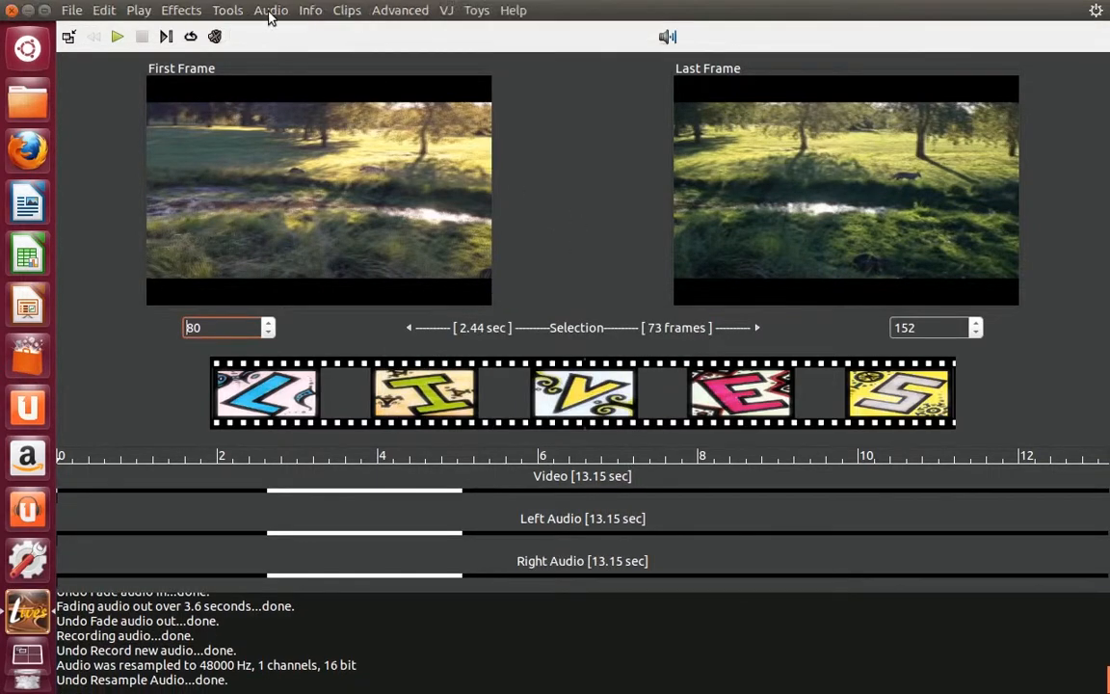
Open the export of the selected audio to view its WAV file saving options, and cancel without exporting
click(271, 11)
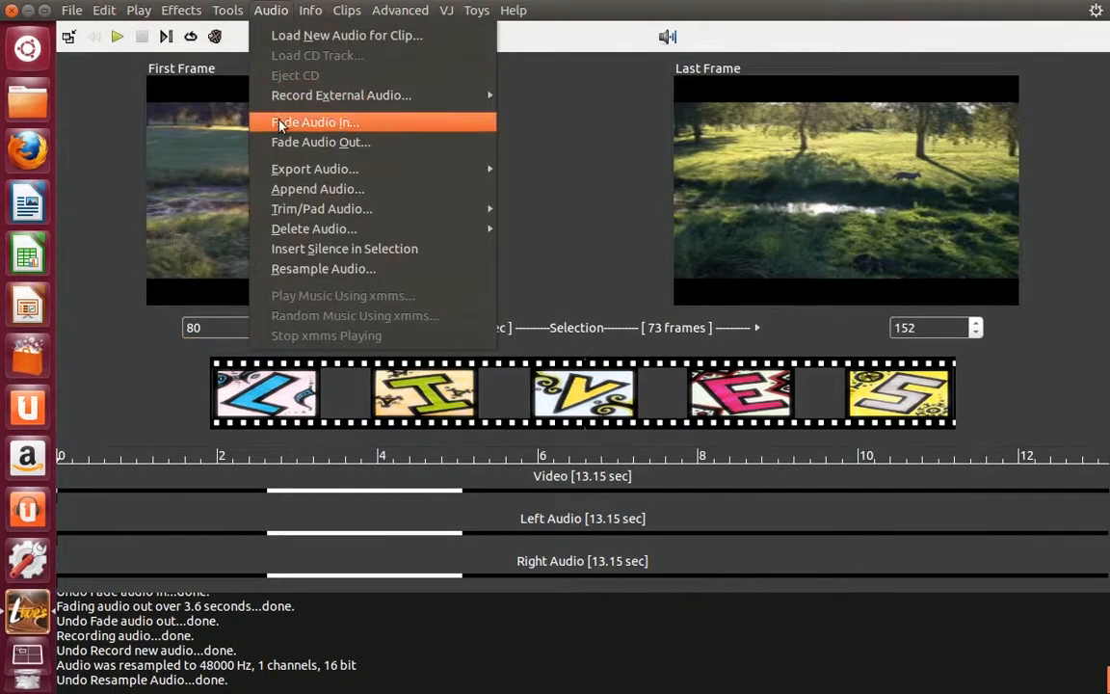
mouse_move(307, 168)
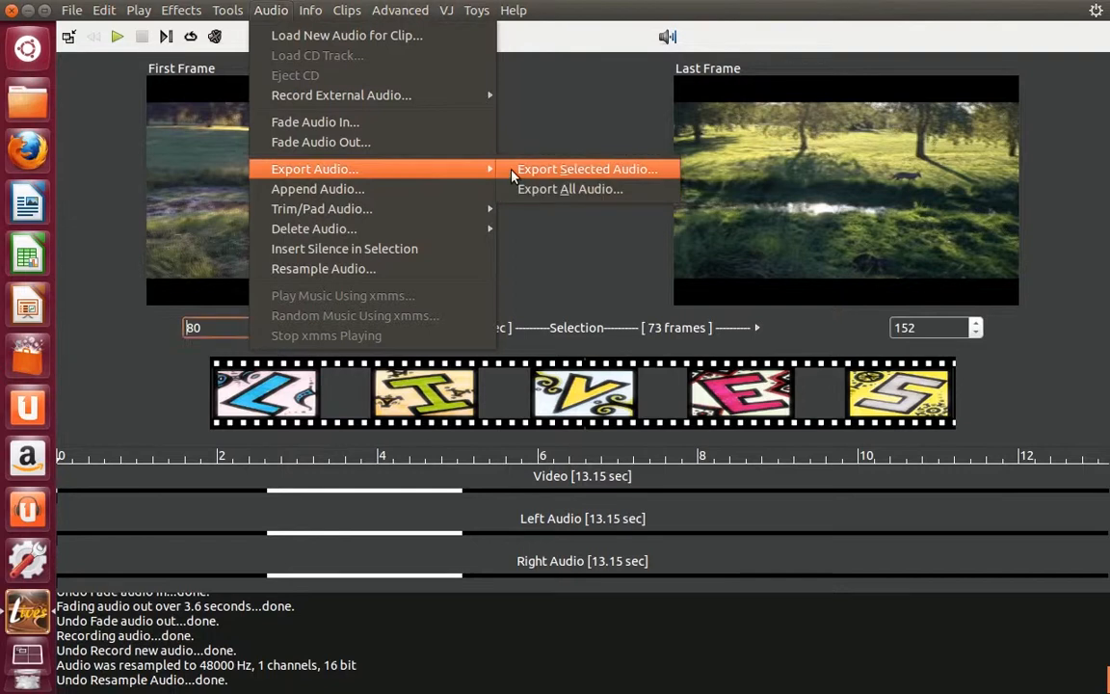
click(514, 174)
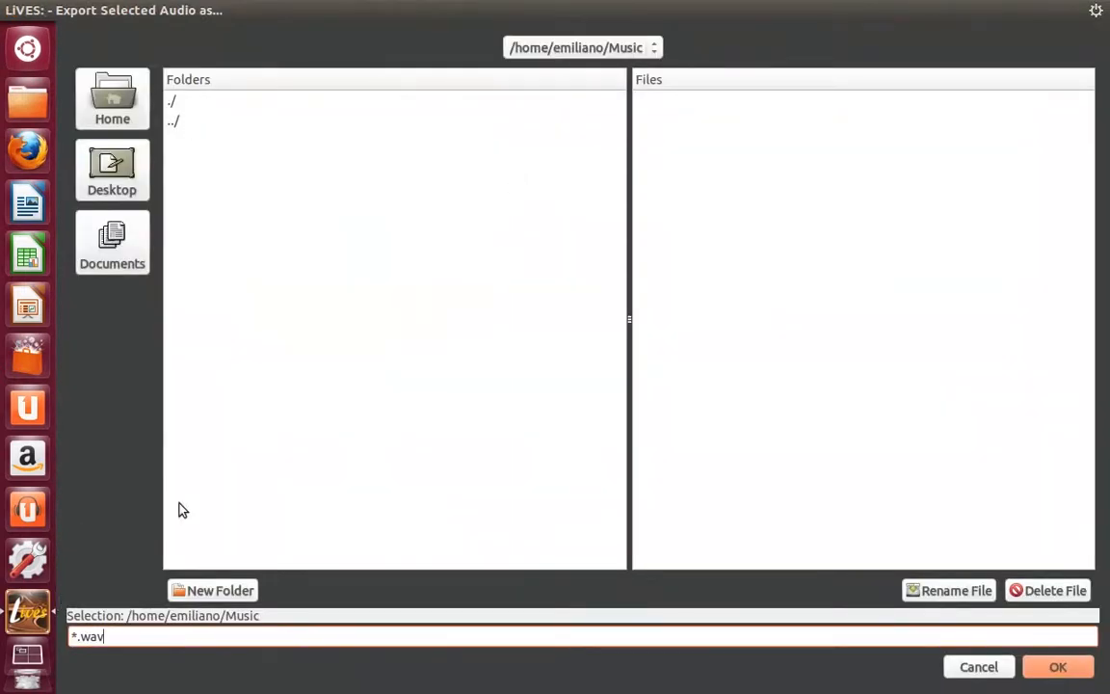
click(973, 665)
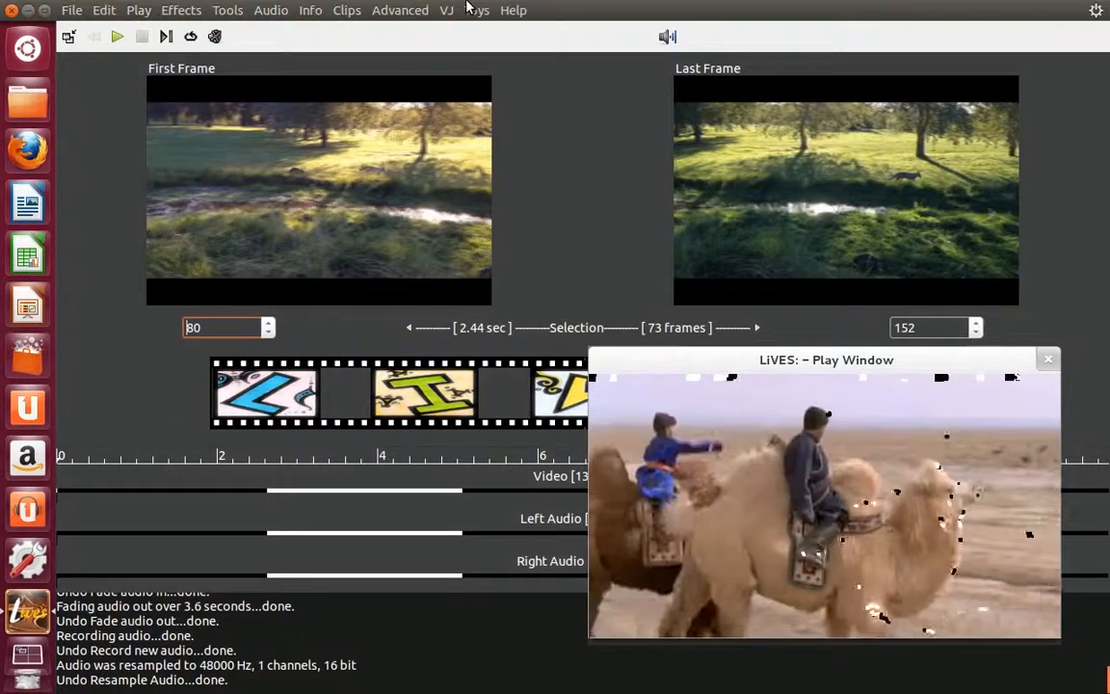
Open the real-time effect mapping, look over the key columns, and switch Ctrl-1's active mode to lifeTV and back to rotozoom
click(447, 9)
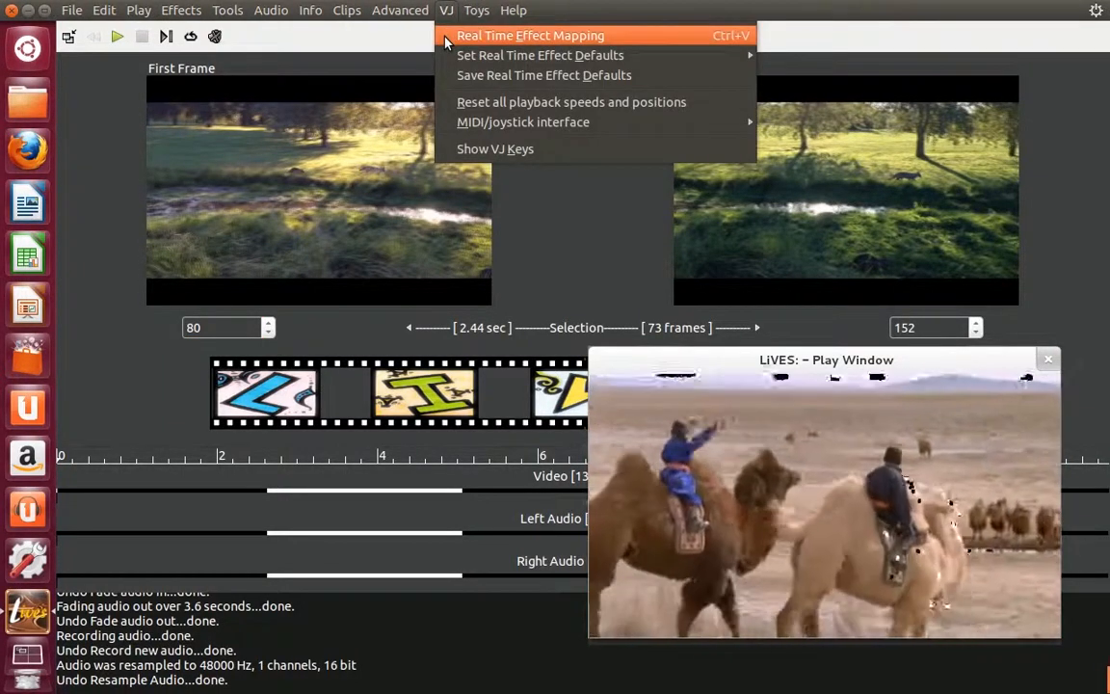
click(447, 39)
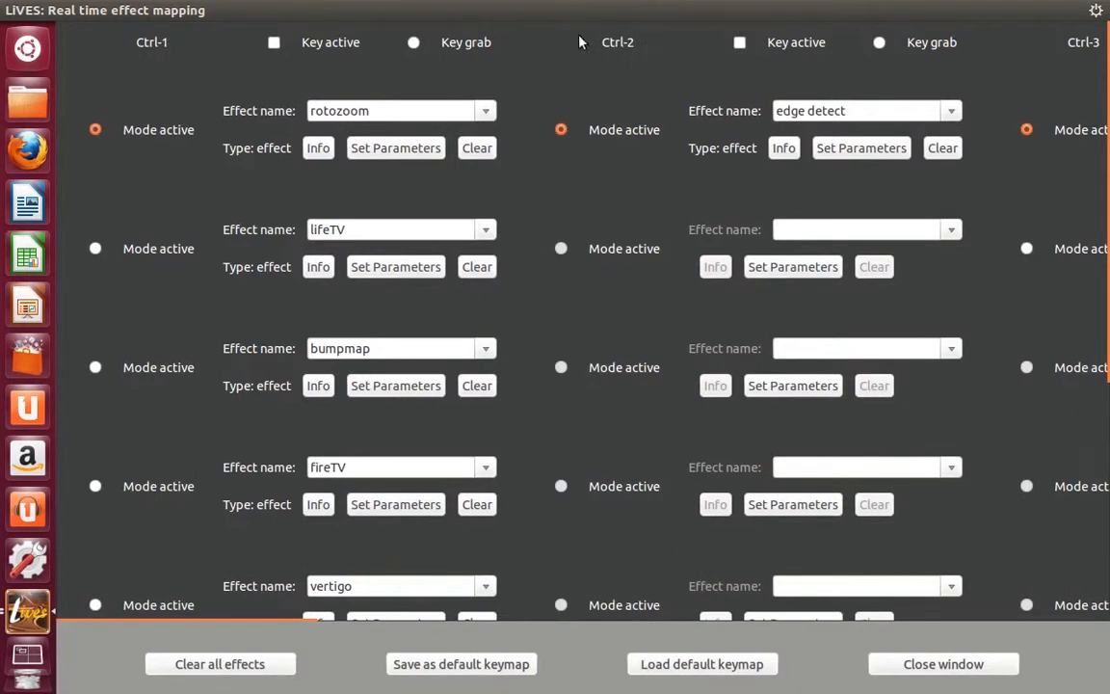
drag(644, 626, 231, 627)
drag(1100, 241, 1099, 292)
click(96, 249)
click(96, 133)
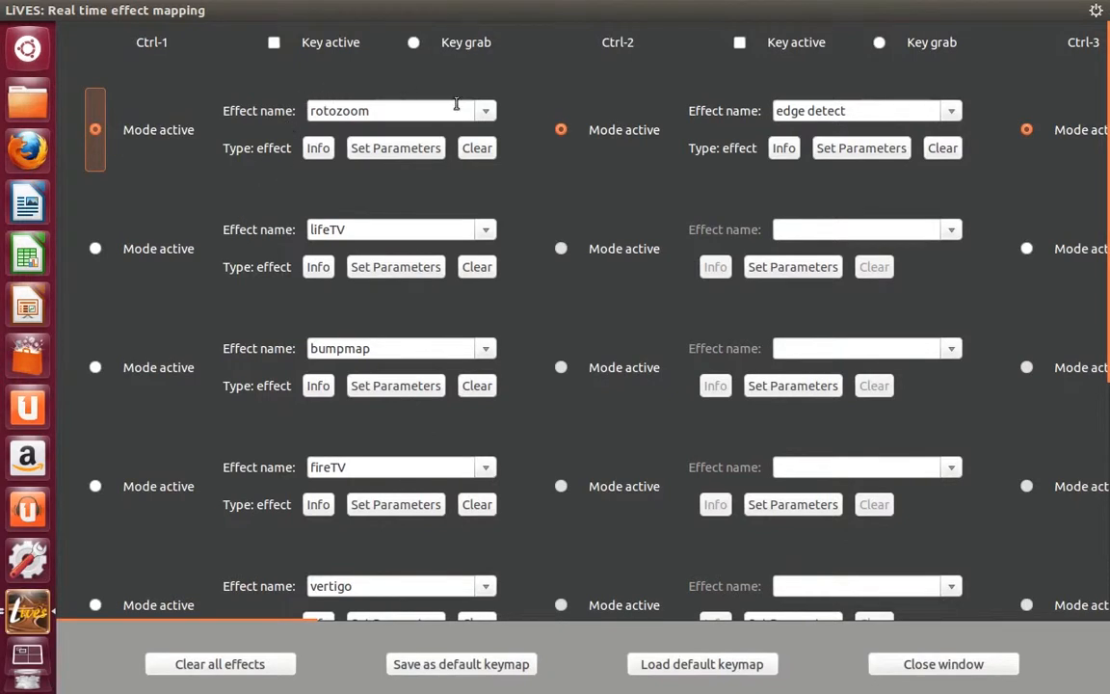
Examine the effects available for Ctrl-1's first two modes without changing them, and leave rotozoom as the active mode
click(489, 111)
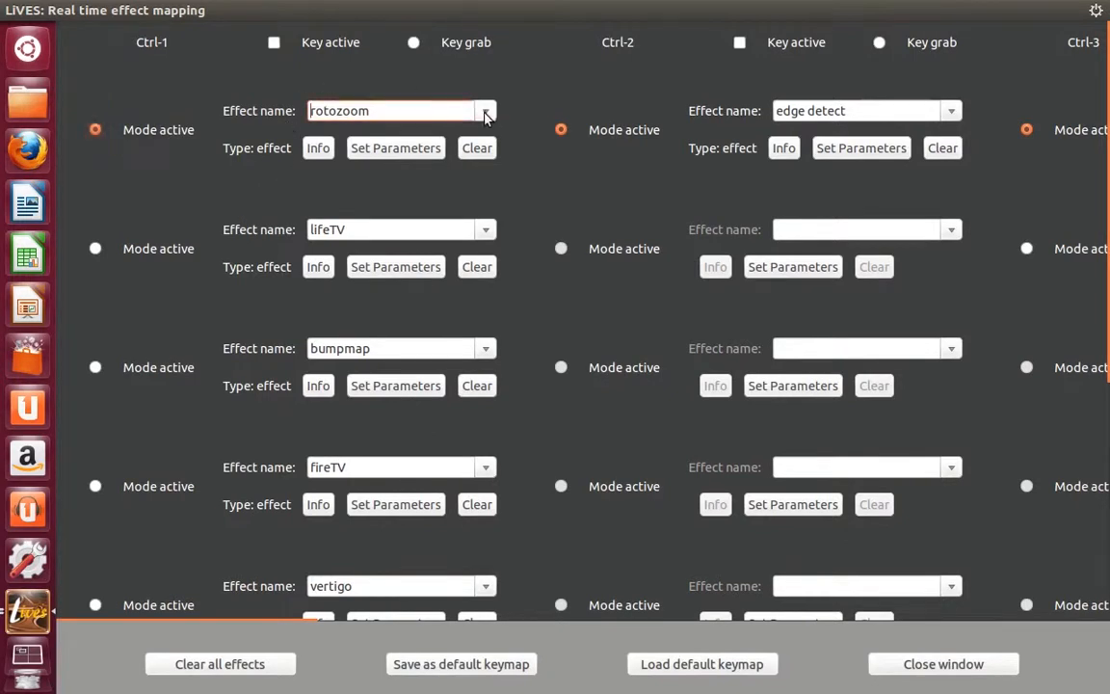
click(487, 112)
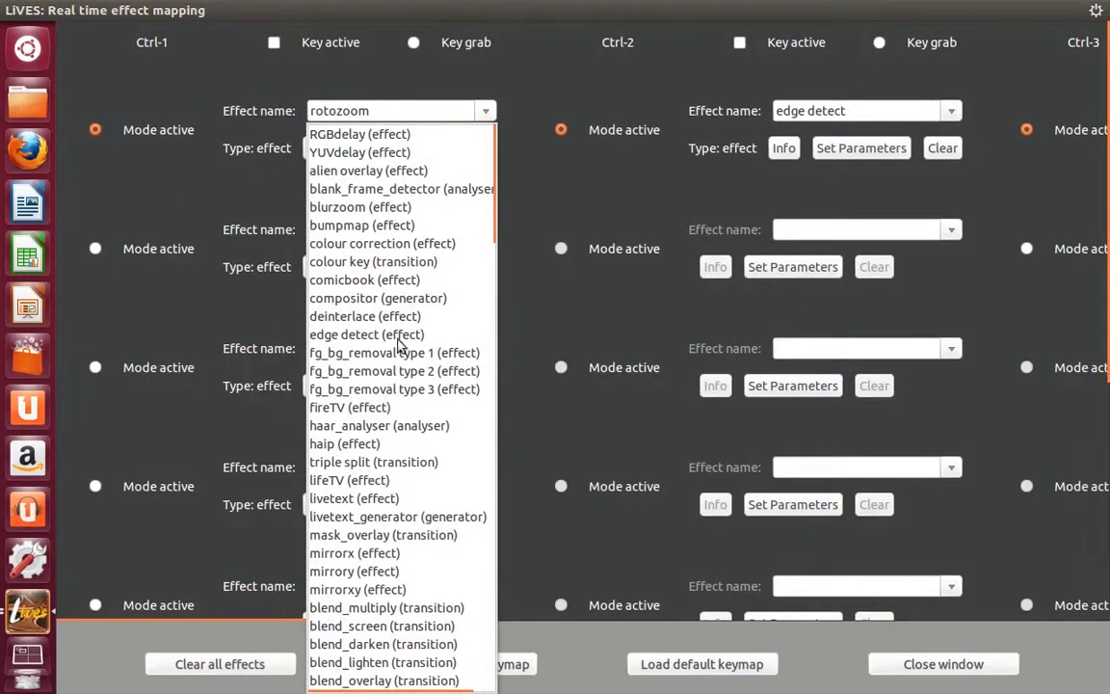
click(528, 159)
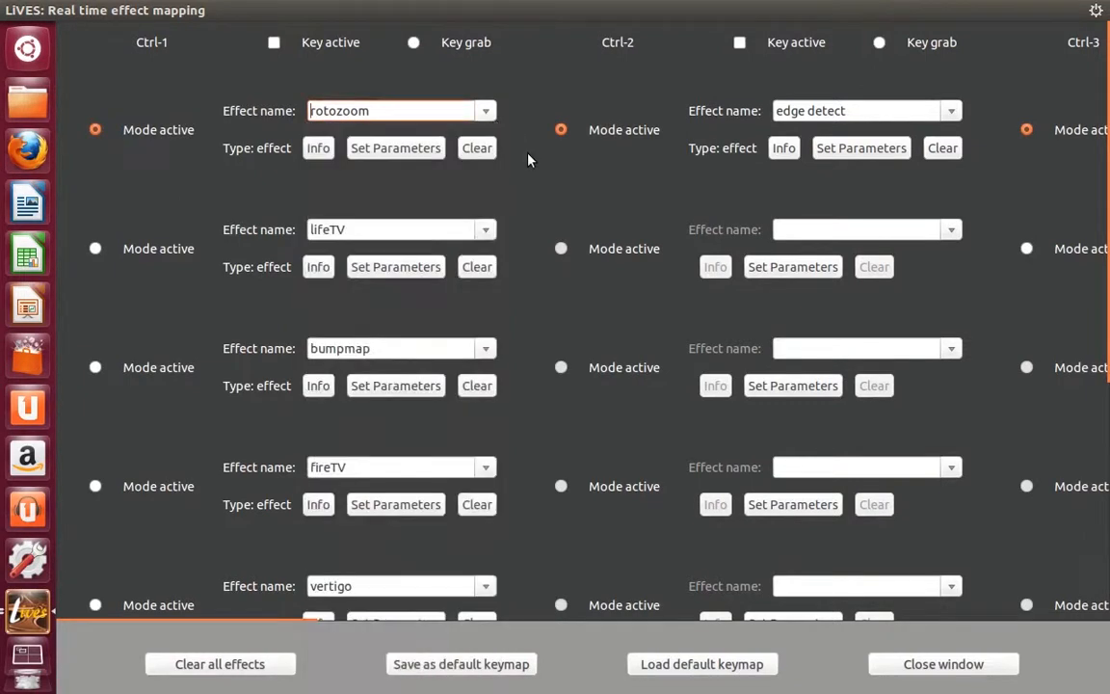
click(153, 249)
click(490, 230)
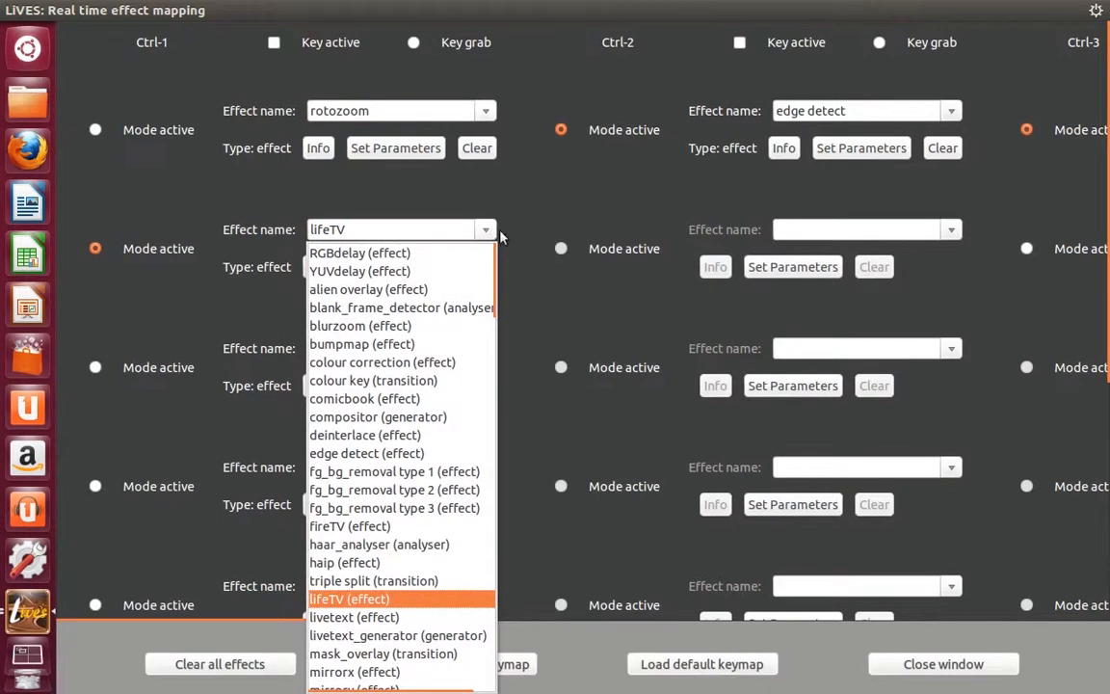
click(525, 236)
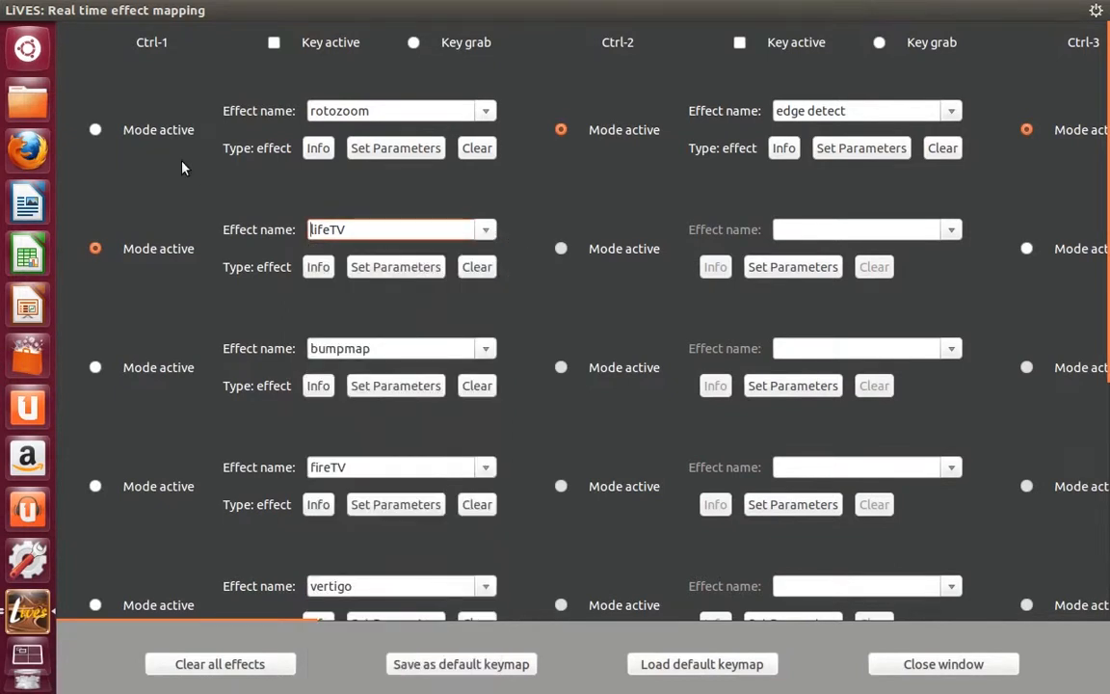
click(153, 136)
key(Up)
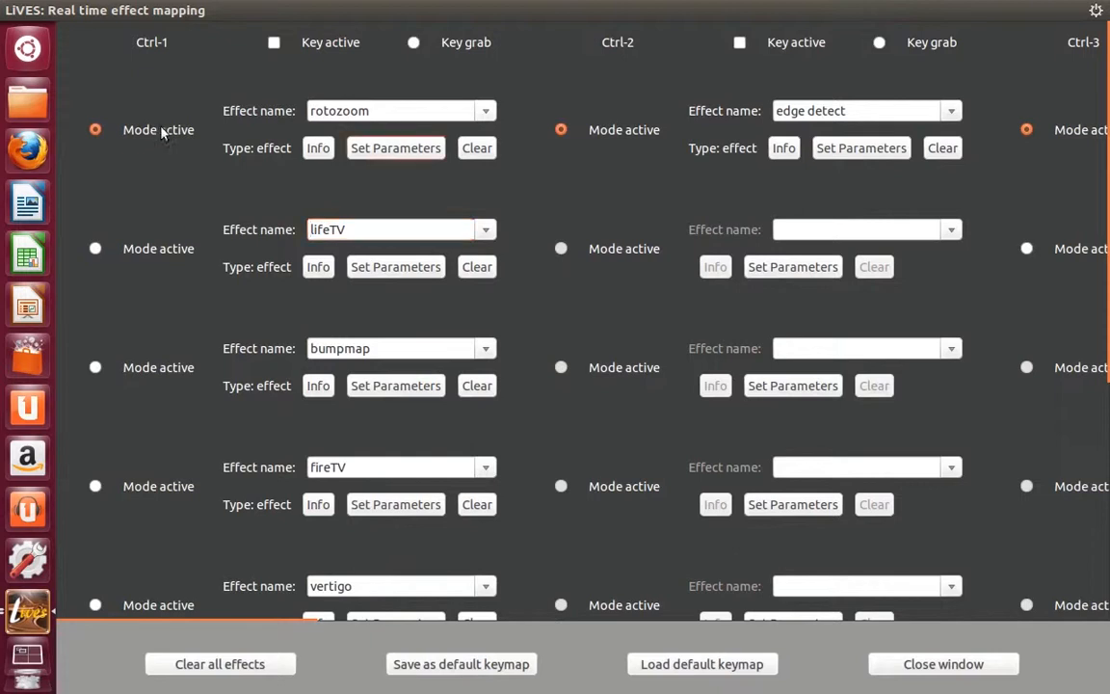
Save the current rotozoom parameters as the effect's default and close its parameter window
click(385, 150)
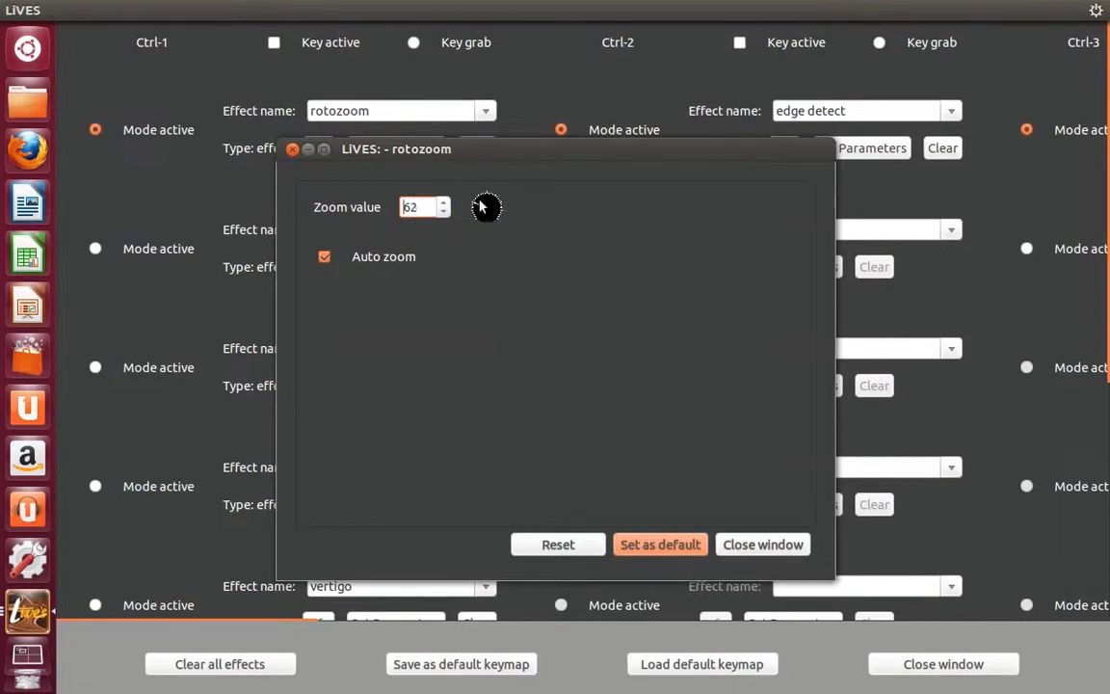
click(675, 546)
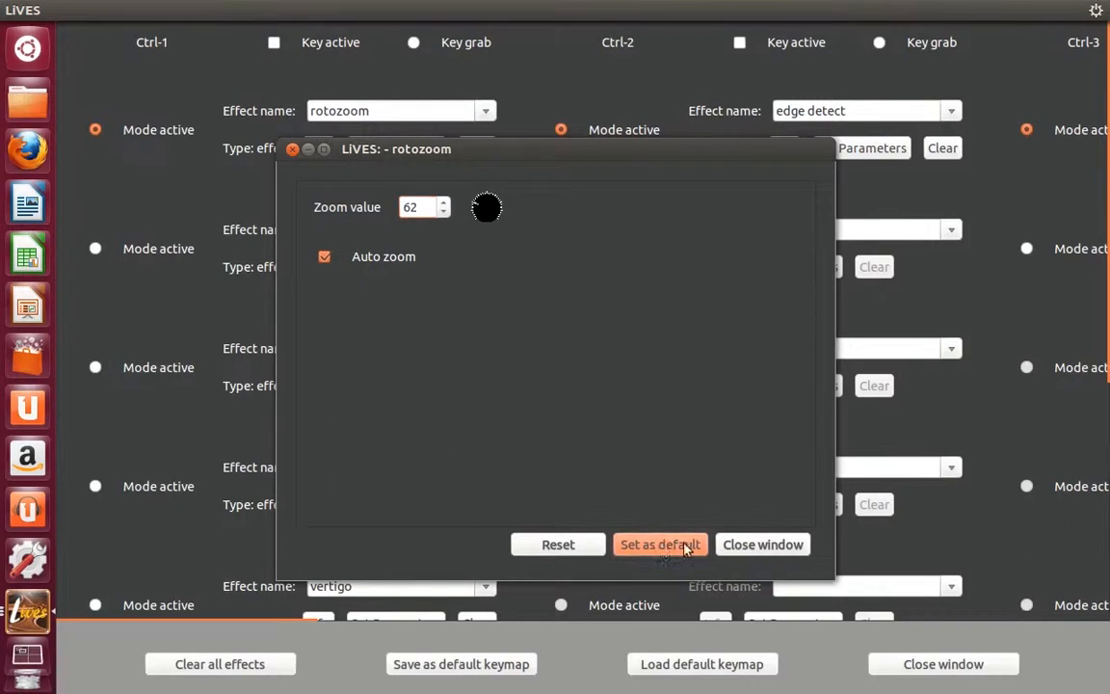
click(761, 545)
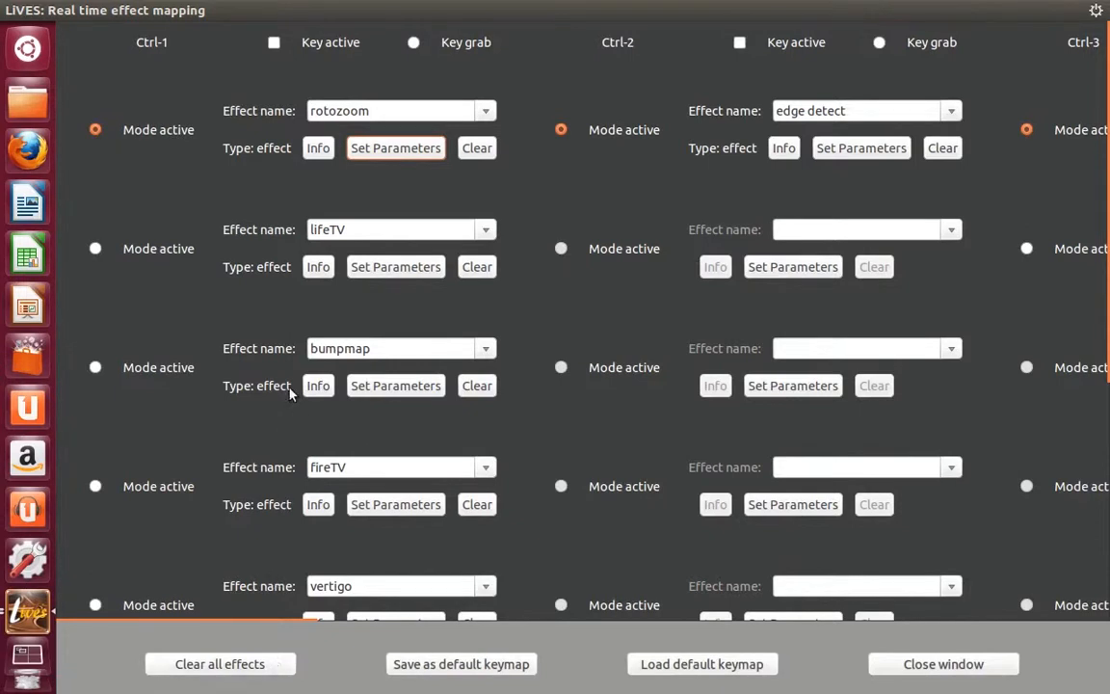
Clear the rotozoom effect from Ctrl-1 and view the information about the lifeTV effect
click(479, 152)
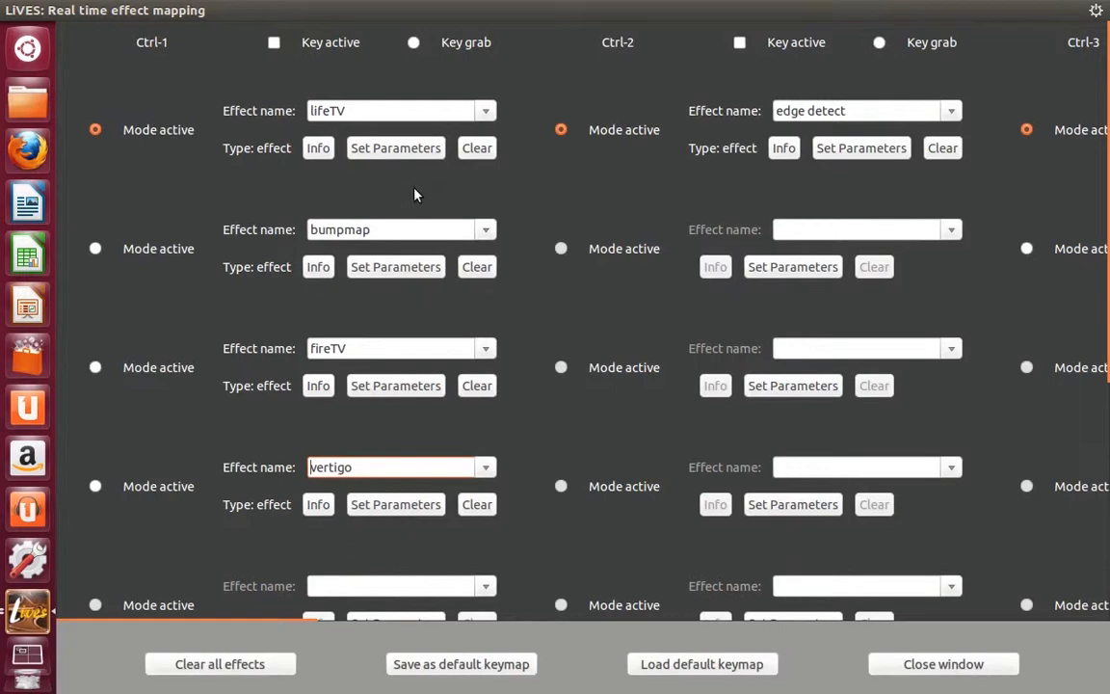
click(321, 152)
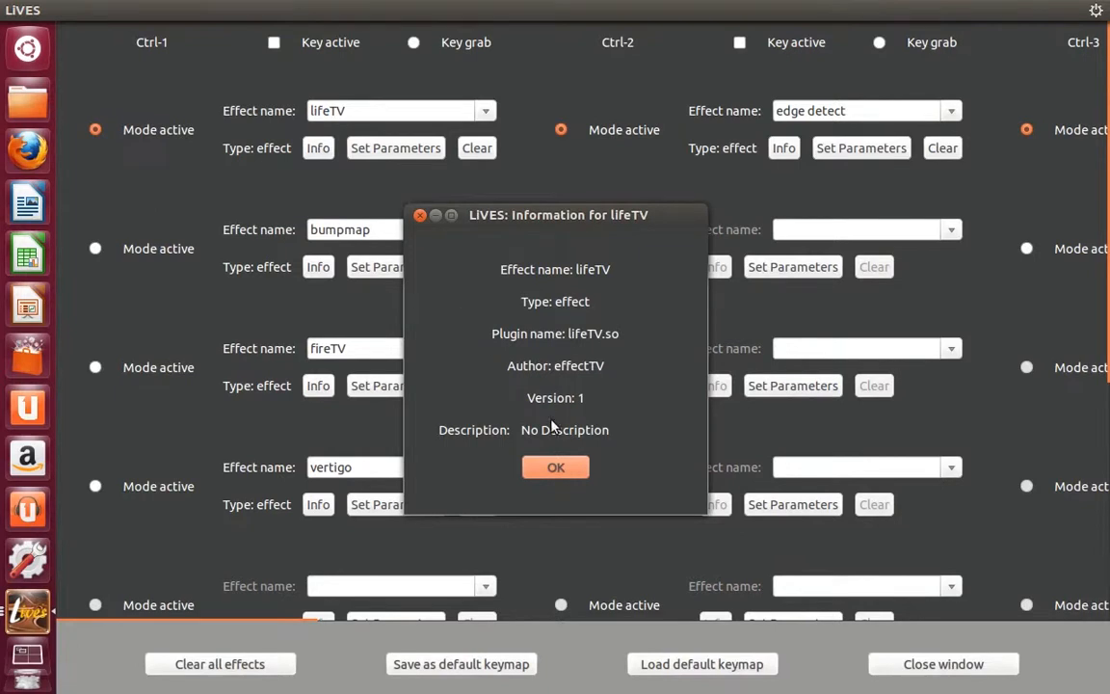
click(565, 470)
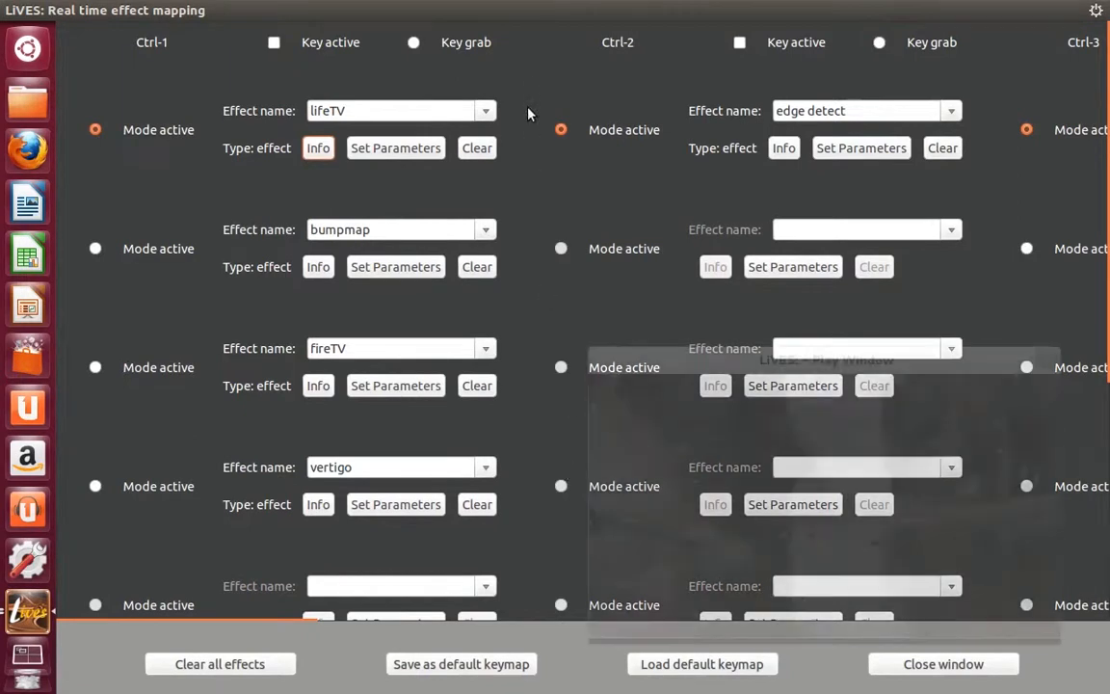
Toggle the lifeTV key Ctrl-1 and the edge detect key Ctrl-2, leaving both active, and close the effect mapping
key(ctrl+1)
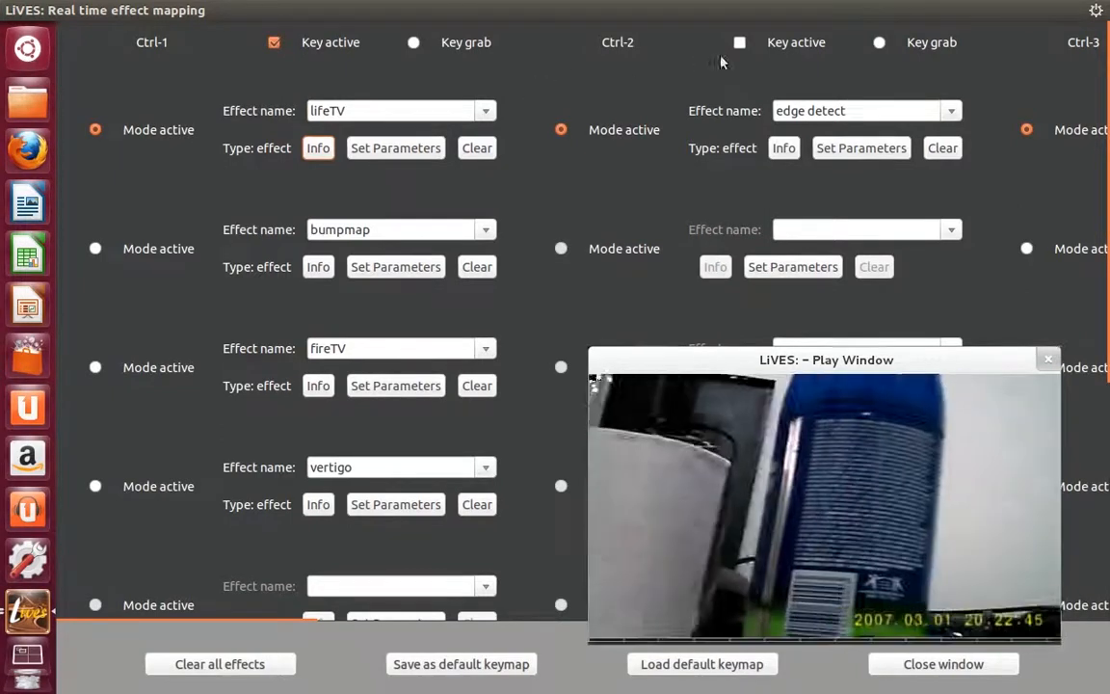
click(740, 43)
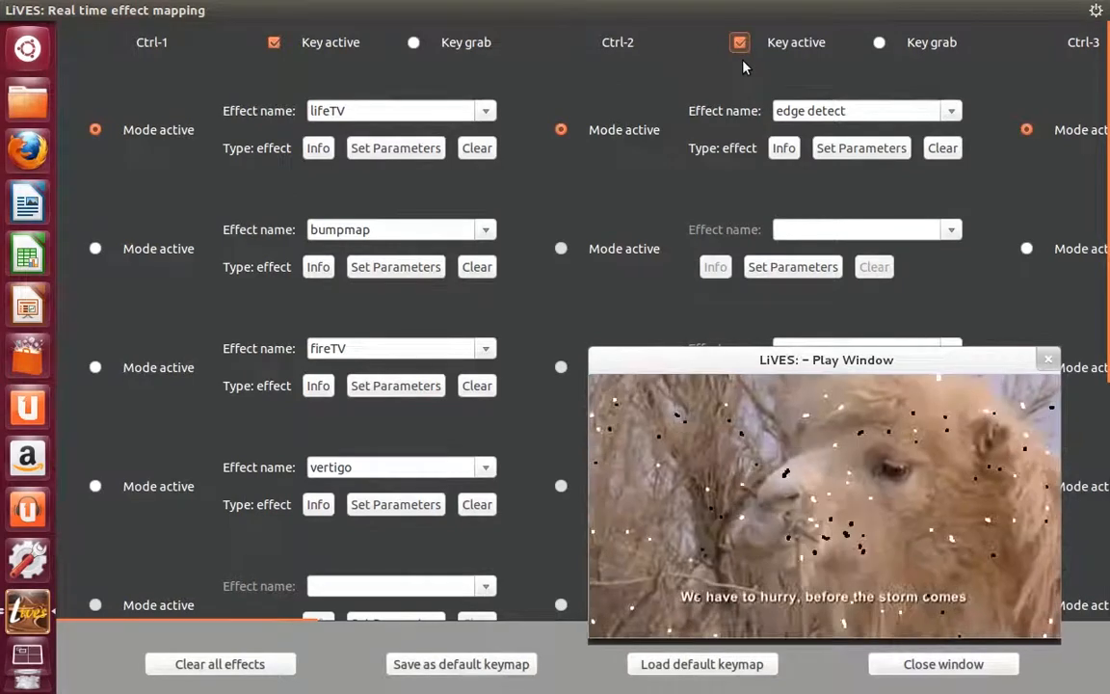
click(274, 44)
click(275, 44)
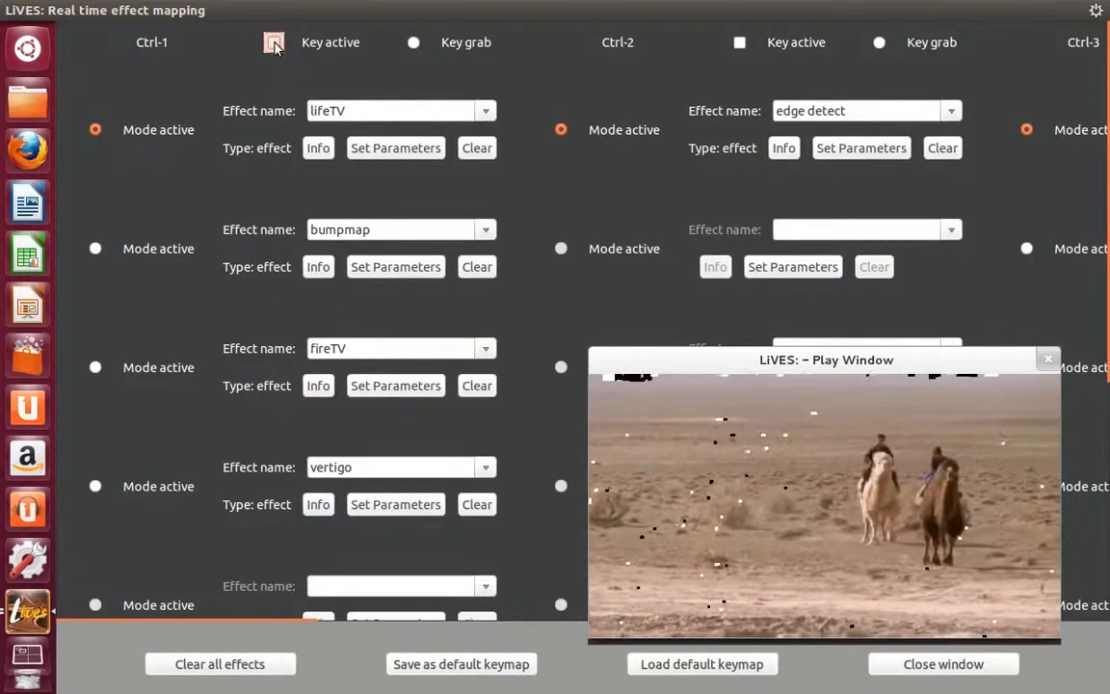
click(274, 42)
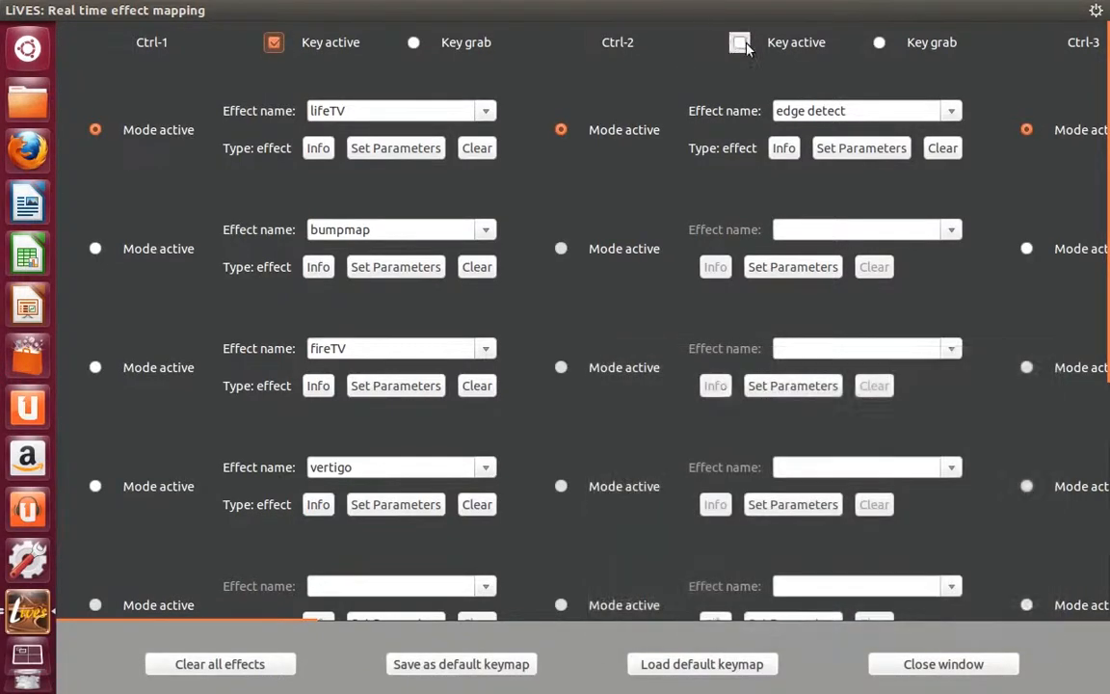
click(740, 50)
click(931, 672)
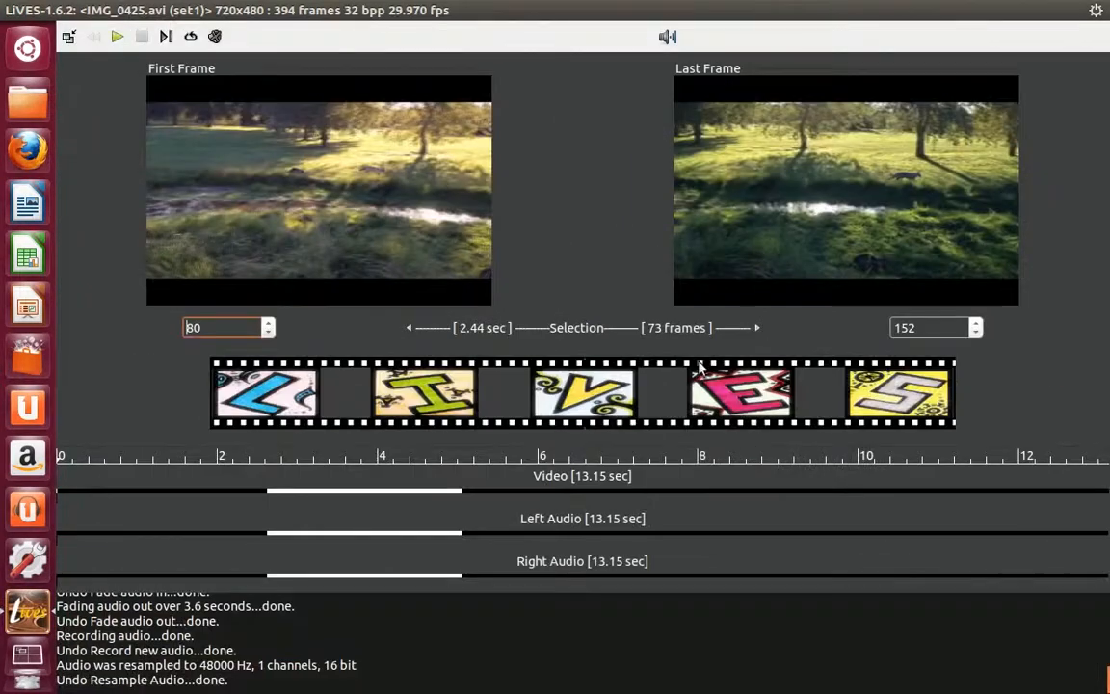